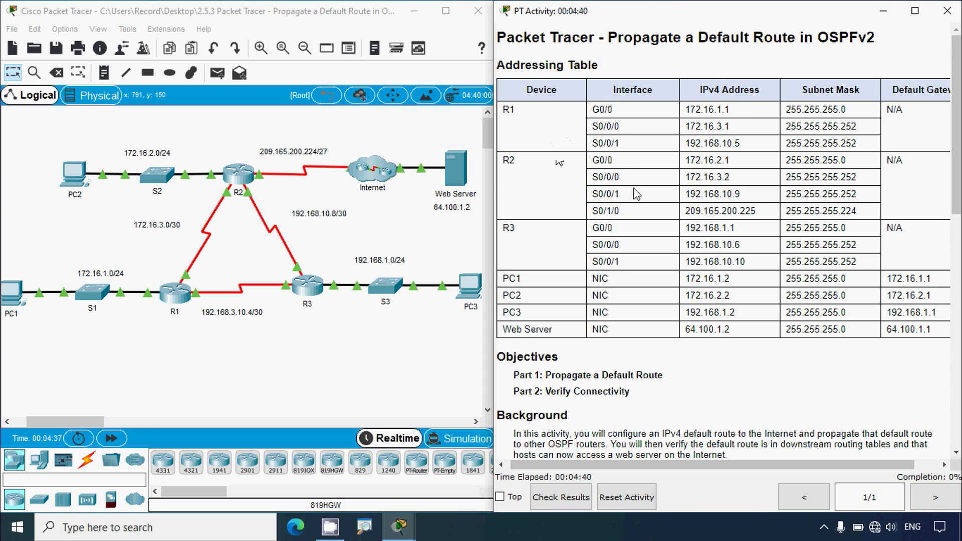
Scroll the Part 1 instructions to Steps 2–4 and open PC1 in the Logical workspace
{"action": "scroll", "coordinate": [636, 194], "scroll_direction": "down", "scroll_amount": 1}
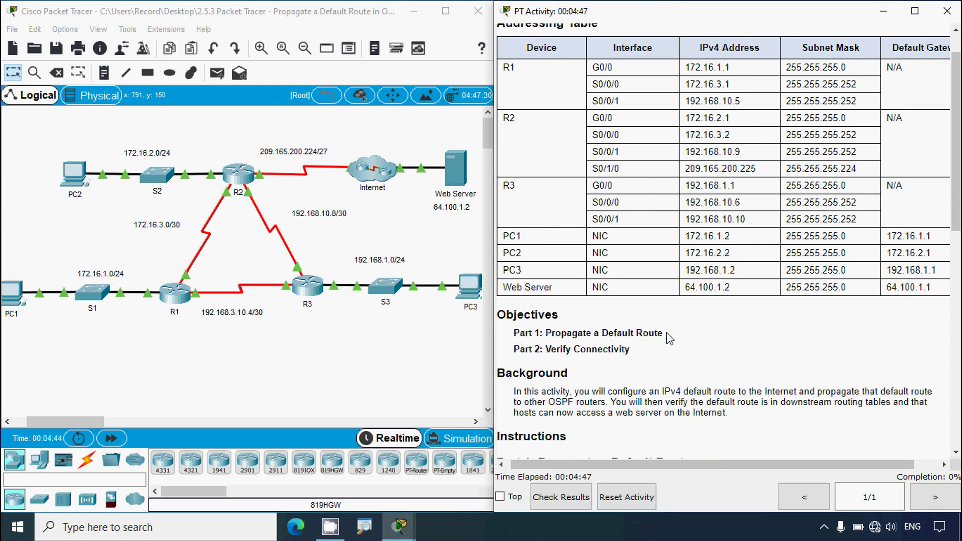
{"action": "scroll", "coordinate": [665, 339], "scroll_direction": "down", "scroll_amount": 2}
{"action": "scroll", "coordinate": [561, 268], "scroll_direction": "down", "scroll_amount": 1}
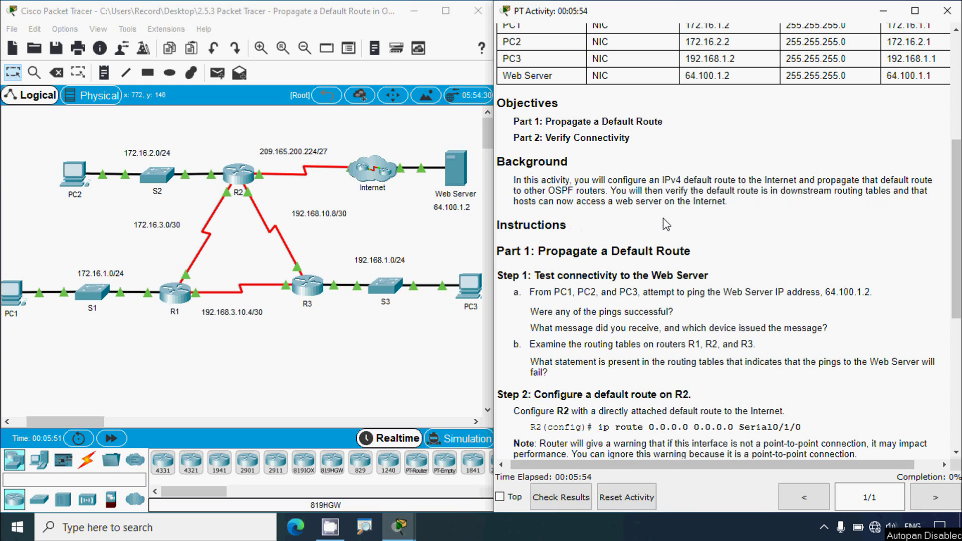
{"action": "scroll", "coordinate": [584, 257], "scroll_direction": "down", "scroll_amount": 1}
{"action": "scroll", "coordinate": [585, 257], "scroll_direction": "down", "scroll_amount": 2}
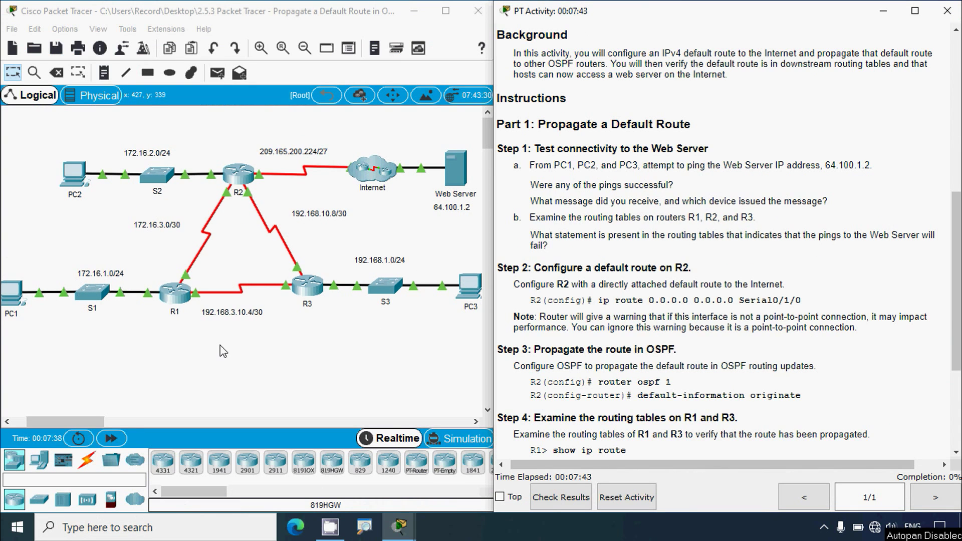
{"action": "left_click", "coordinate": [8, 298]}
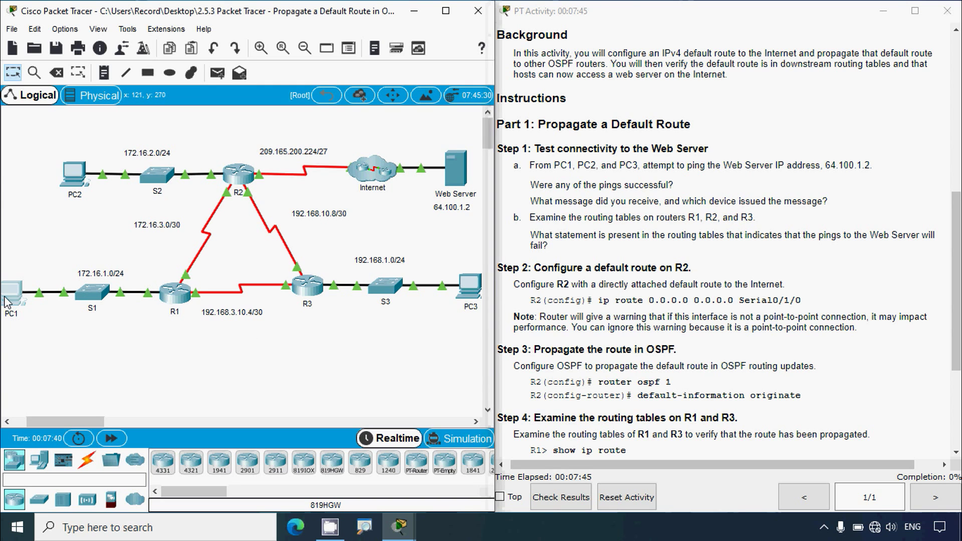
From PC1's Command Prompt, ping the web server at 64.100.1.2
{"action": "left_click", "coordinate": [399, 93]}
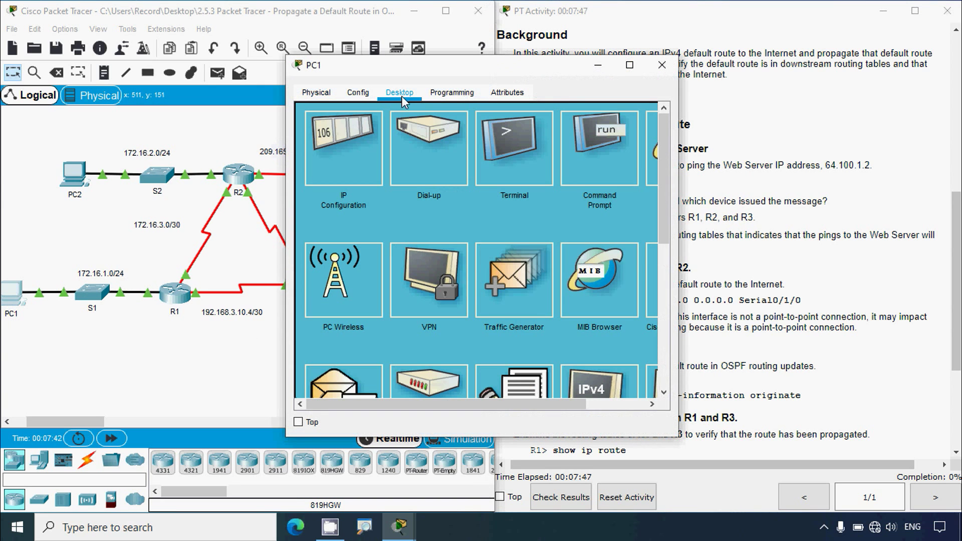
{"action": "left_click", "coordinate": [579, 189]}
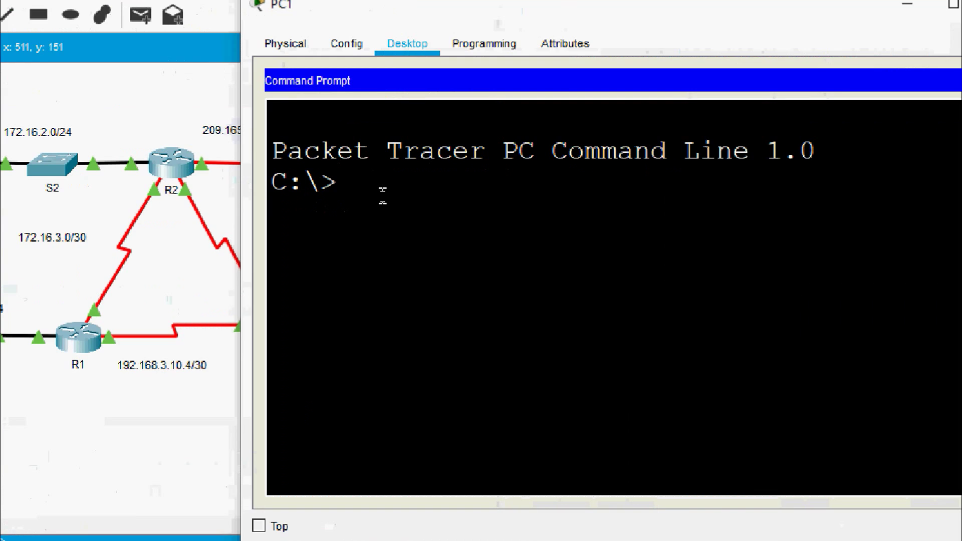
{"action": "type", "text": "ping"}
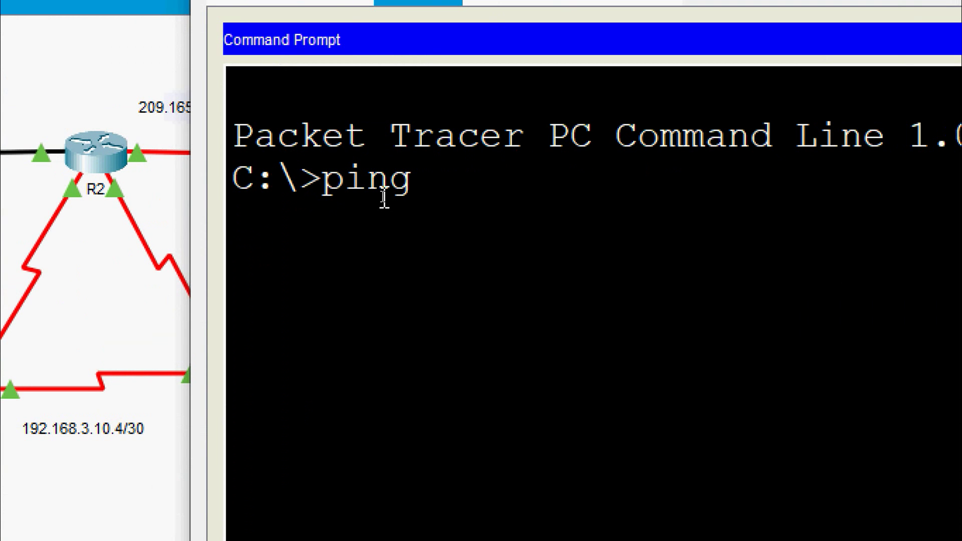
{"action": "right_click", "coordinate": [459, 183]}
{"action": "left_click", "coordinate": [518, 234]}
{"action": "key", "text": "Return"}
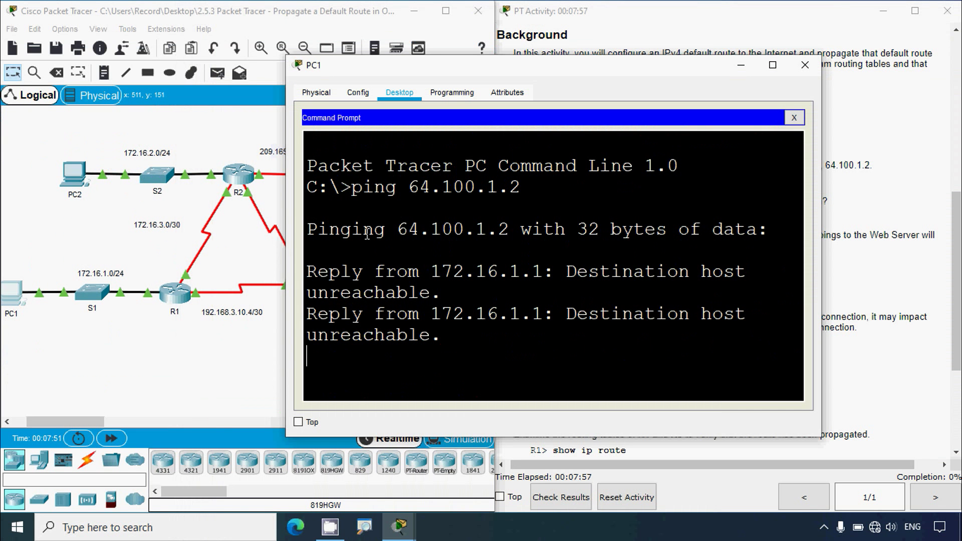
Widen PC1's window to read the 100% loss result, then close it and open PC2
{"action": "left_click_drag", "start_coordinate": [285, 263], "coordinate": [111, 266]}
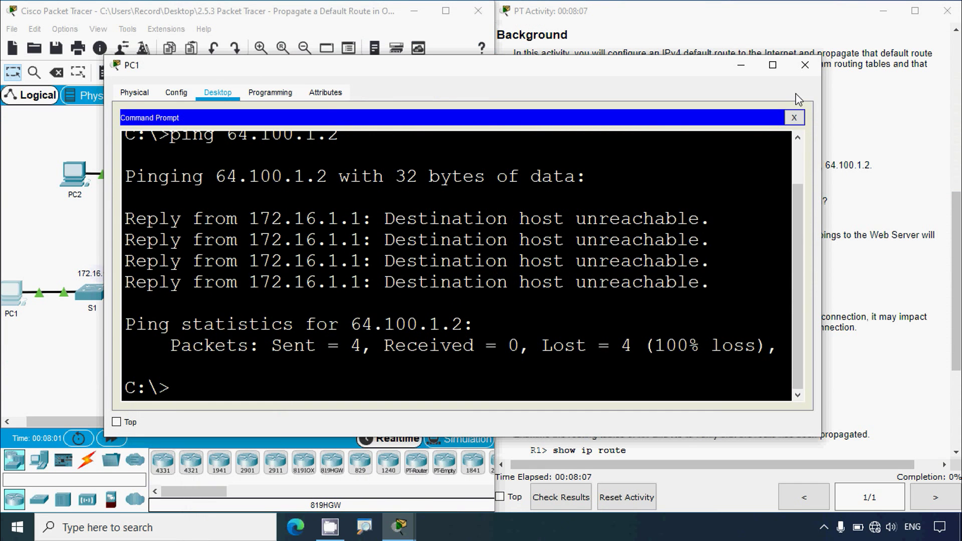
{"action": "left_click", "coordinate": [804, 65]}
{"action": "left_click", "coordinate": [73, 185]}
Ping 64.100.1.2 from PC2's maximized Command Prompt, noting the unreachable reply from 172.16.2.1
{"action": "left_click", "coordinate": [399, 92]}
{"action": "left_click", "coordinate": [594, 176]}
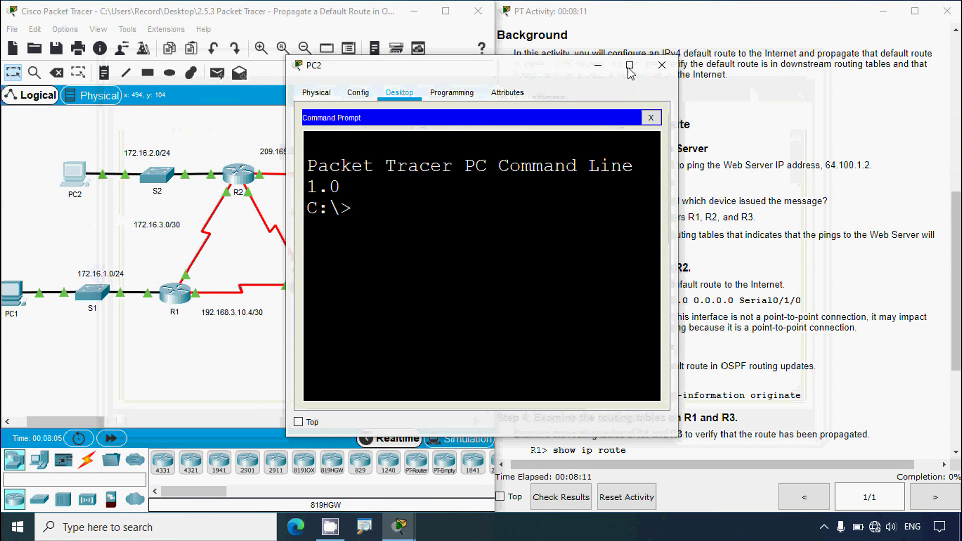
{"action": "left_click", "coordinate": [630, 64]}
{"action": "type", "text": "ping"}
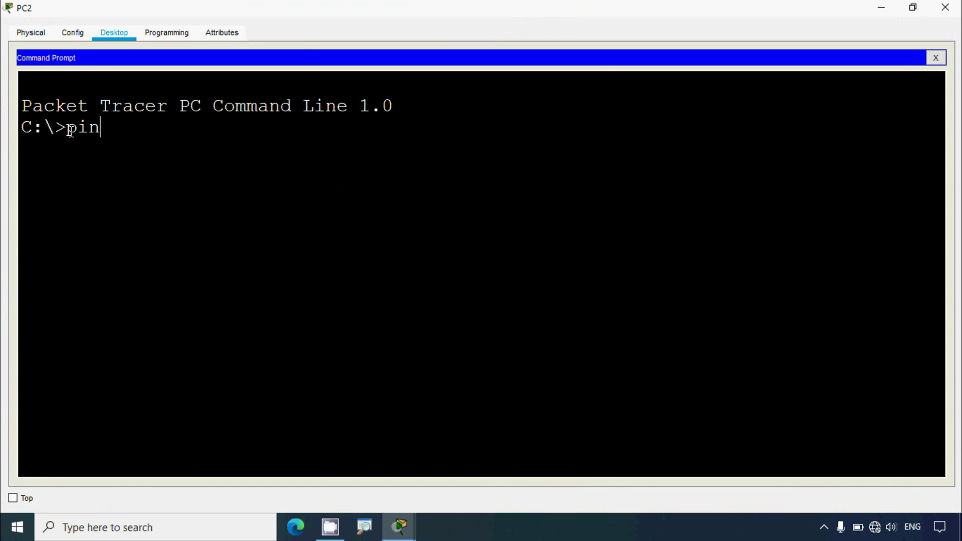
{"action": "right_click", "coordinate": [131, 131]}
{"action": "left_click", "coordinate": [143, 152]}
{"action": "key", "text": "Return"}
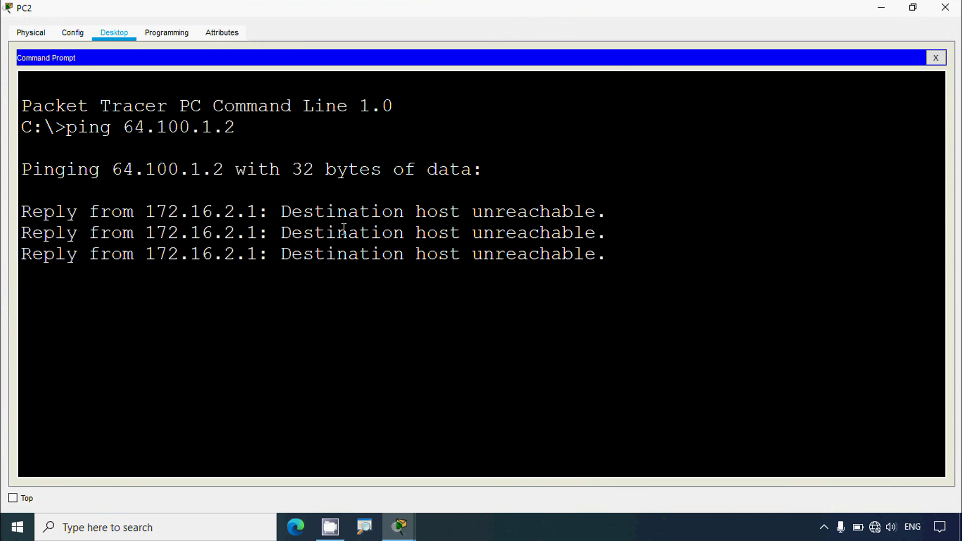
{"action": "left_click_drag", "start_coordinate": [148, 213], "coordinate": [279, 215]}
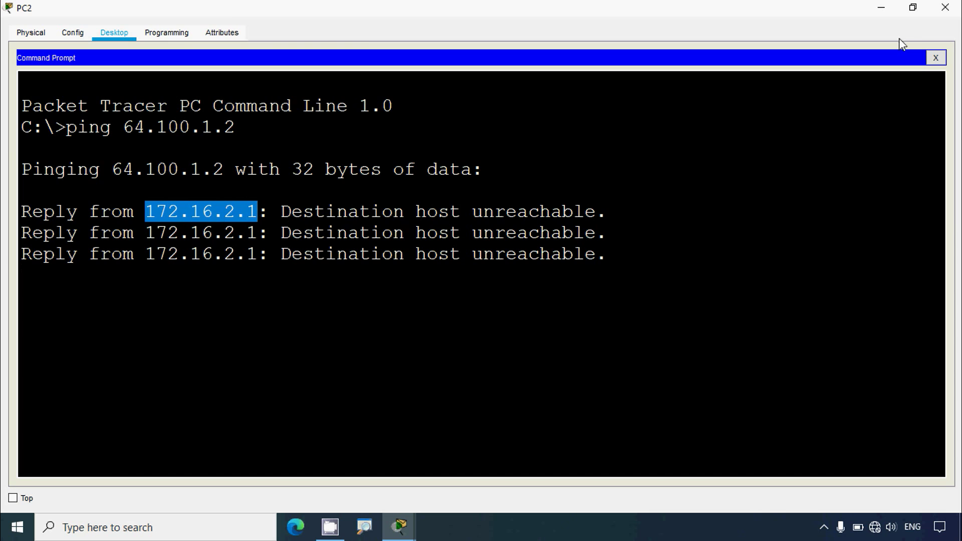
{"action": "left_click", "coordinate": [945, 7]}
Check PC3's IP Configuration, then ping 64.100.1.2 from its Command Prompt
{"action": "left_click", "coordinate": [473, 285]}
{"action": "left_click", "coordinate": [399, 92]}
{"action": "left_click", "coordinate": [343, 148]}
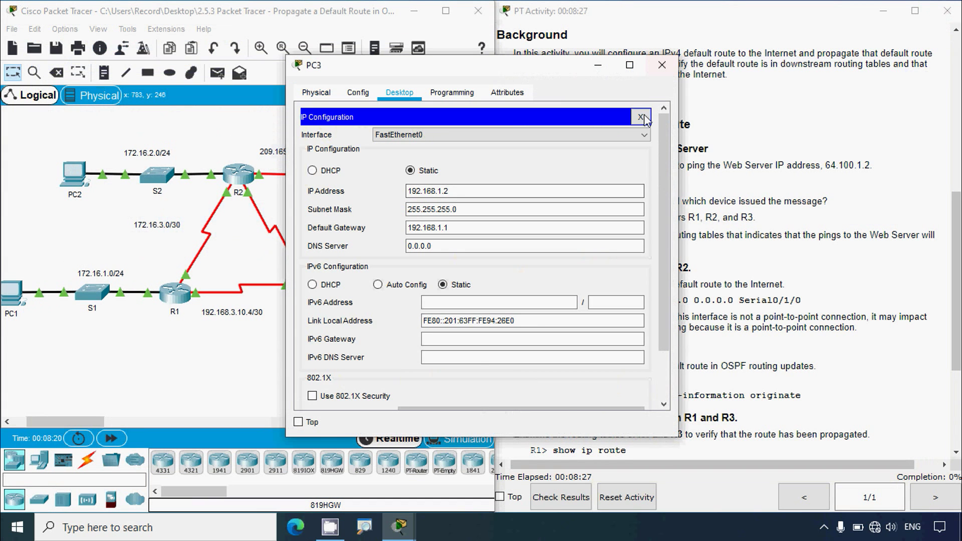
{"action": "left_click", "coordinate": [640, 116]}
{"action": "left_click", "coordinate": [605, 155]}
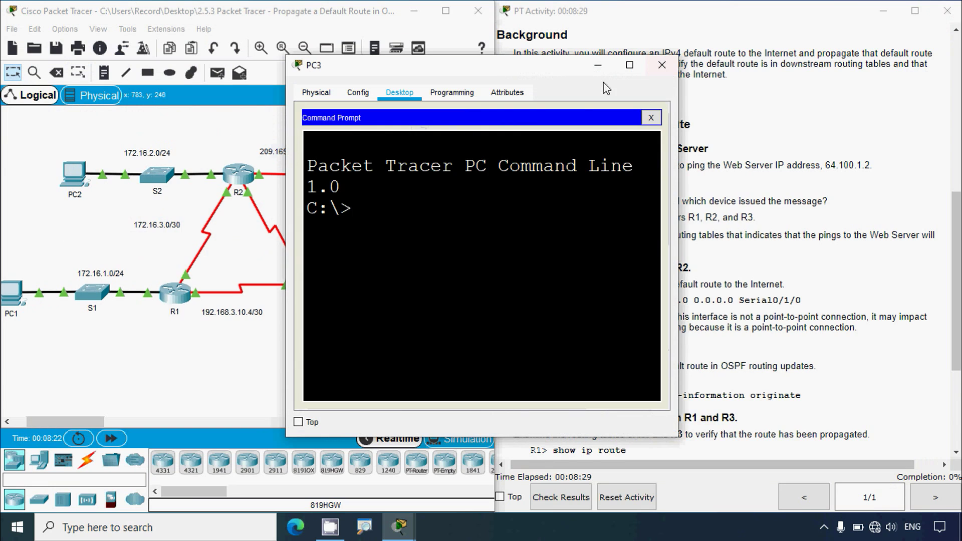
{"action": "left_click", "coordinate": [629, 65]}
{"action": "type", "text": "ping"}
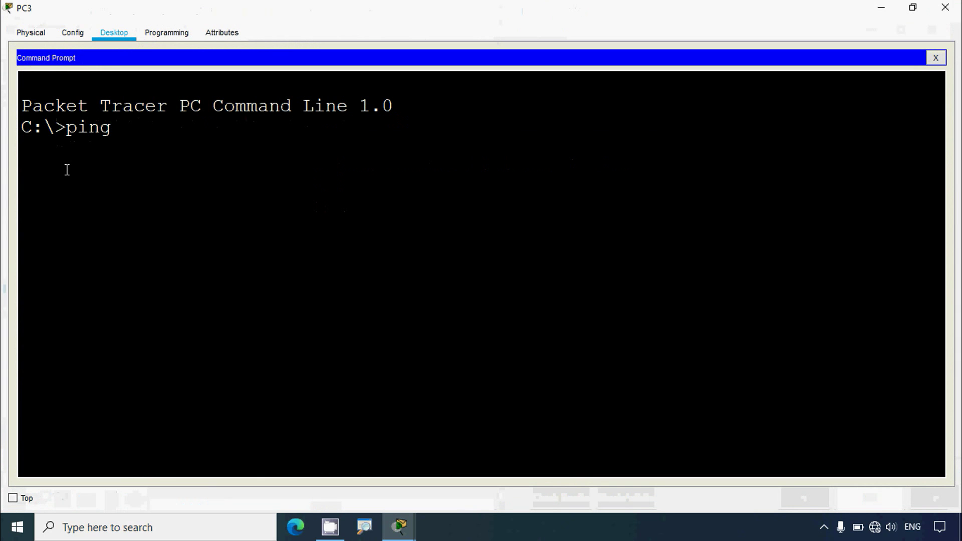
{"action": "type", "text": " 64.100.1.2"}
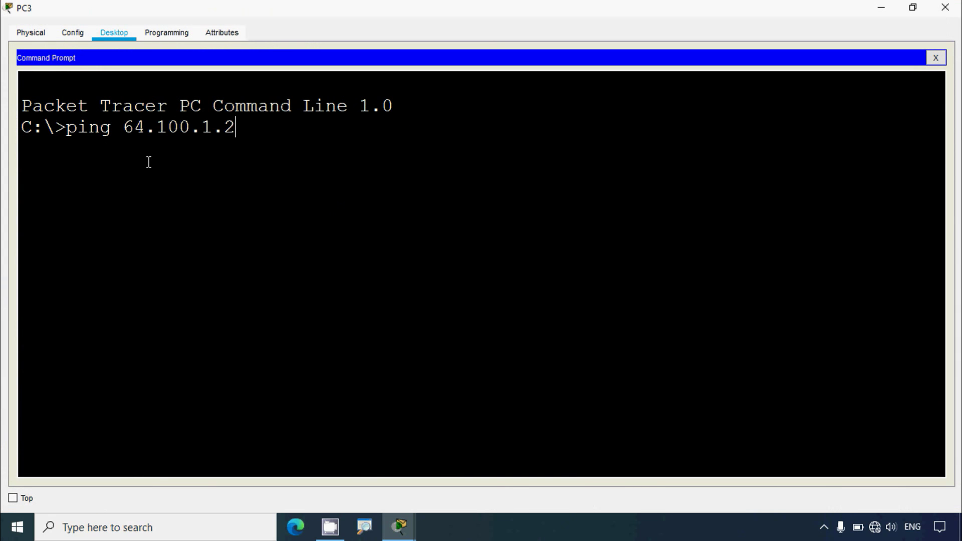
{"action": "key", "text": "Return"}
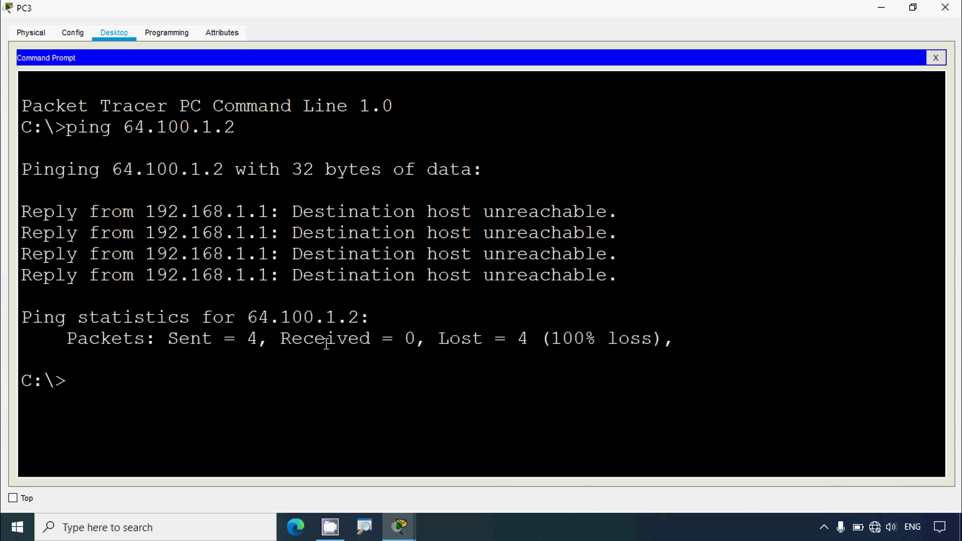
{"action": "left_click", "coordinate": [944, 7]}
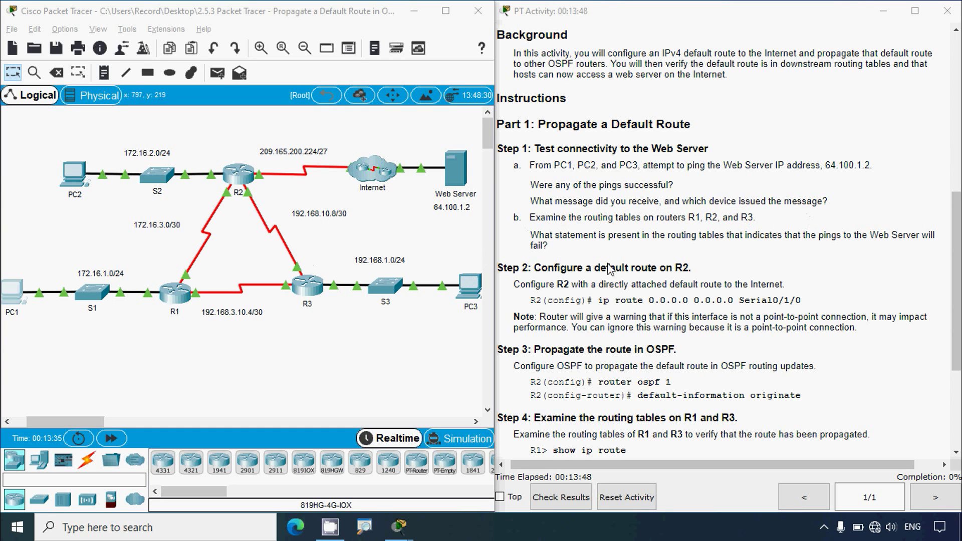
Reopen PC1's prompt and highlight the 'Destination host unreachable' replies from 172.16.1.1
{"action": "left_click", "coordinate": [15, 299]}
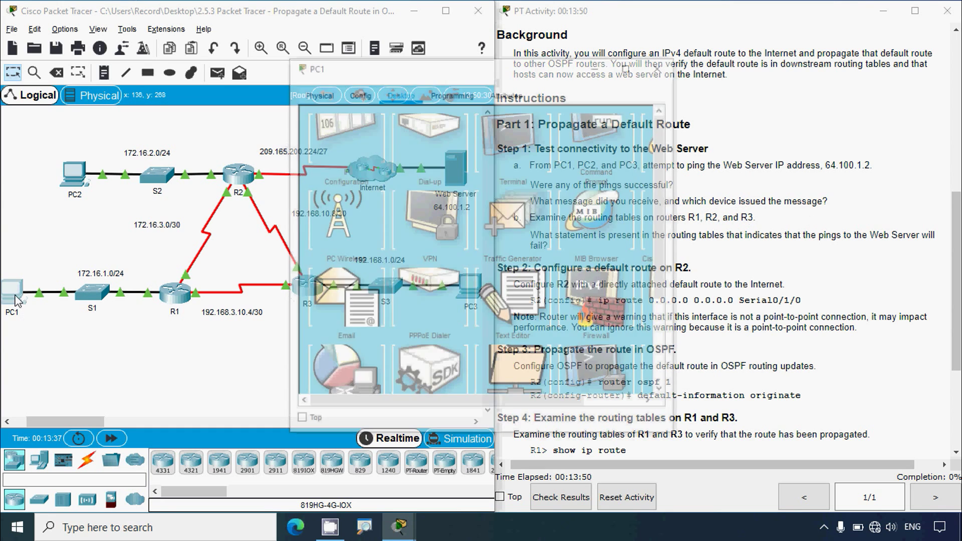
{"action": "left_click", "coordinate": [629, 64]}
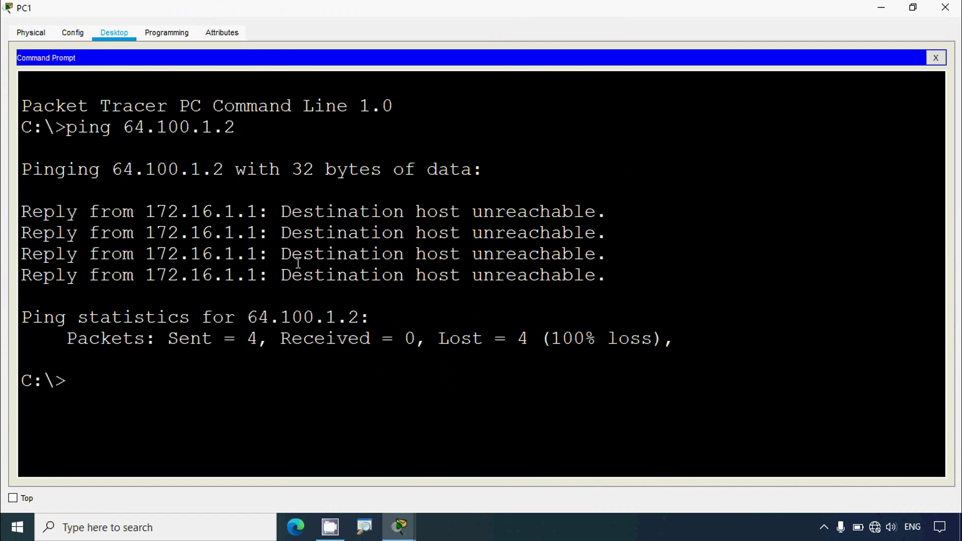
{"action": "left_click_drag", "start_coordinate": [281, 211], "coordinate": [610, 212]}
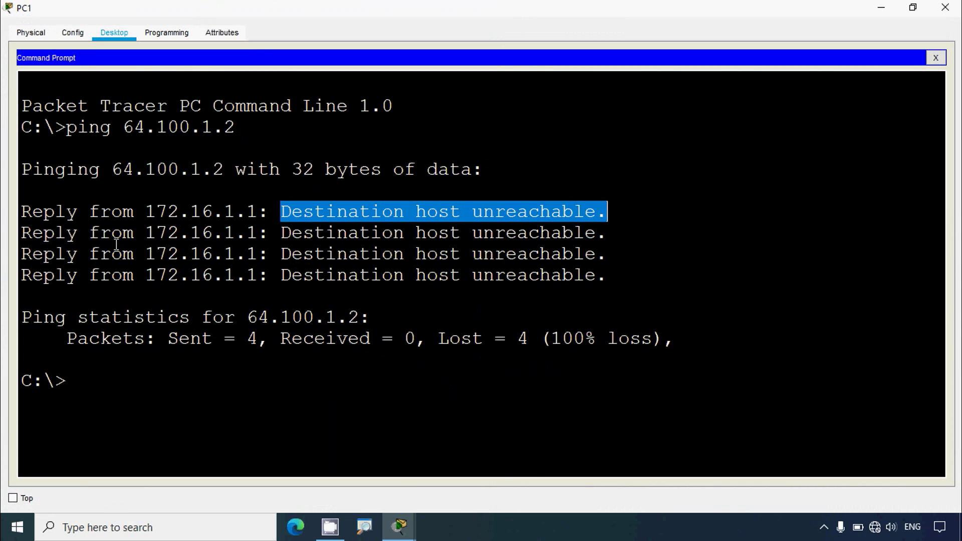
{"action": "left_click_drag", "start_coordinate": [145, 211], "coordinate": [268, 210]}
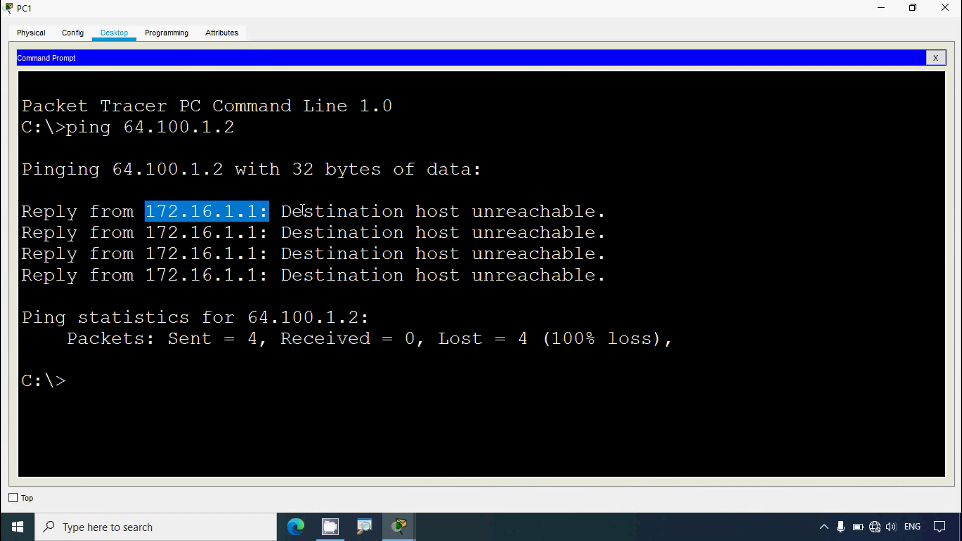
{"action": "left_click", "coordinate": [97, 380]}
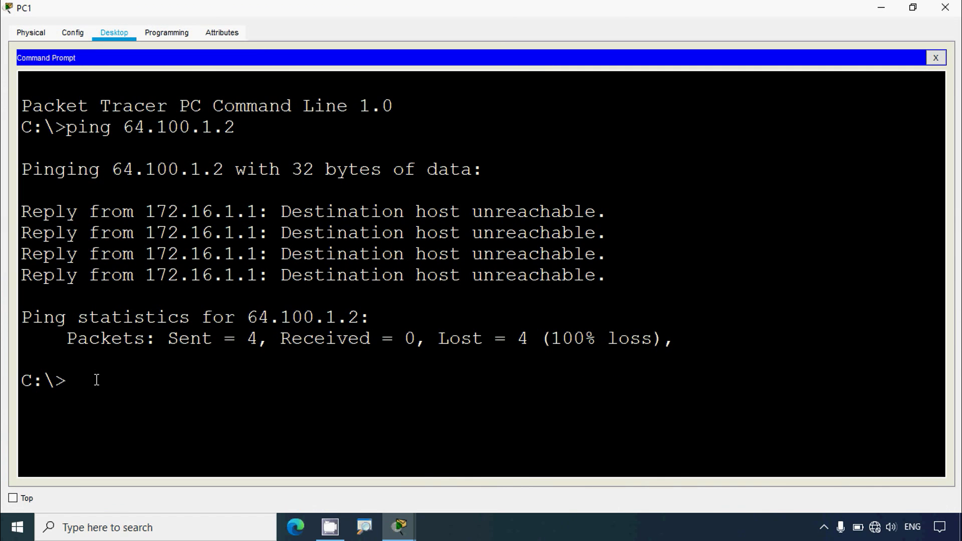
Run ipconfig /all on PC1 to confirm default gateway 172.16.1.1, then close the window
{"action": "key", "text": "BackSpace"}
{"action": "key", "text": "BackSpace"}
{"action": "type", "text": "onfig /all"}
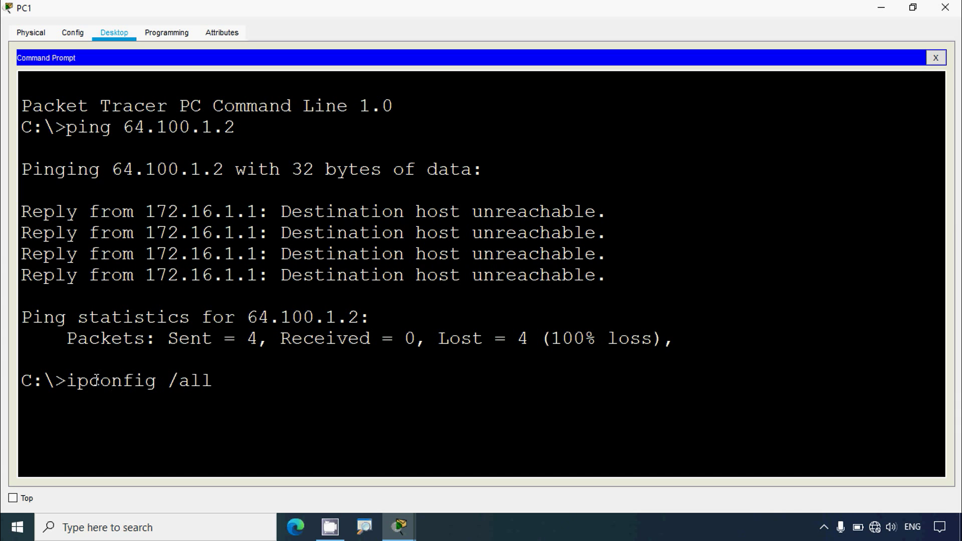
{"action": "key", "text": "Return"}
{"action": "scroll", "coordinate": [96, 379], "scroll_direction": "up", "scroll_amount": 2}
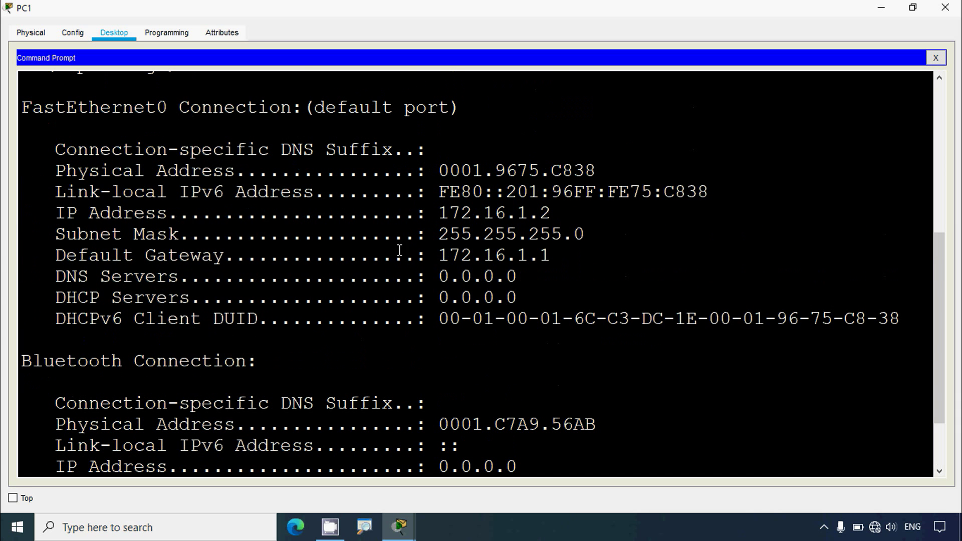
{"action": "left_click_drag", "start_coordinate": [438, 257], "coordinate": [554, 256]}
{"action": "scroll", "coordinate": [551, 258], "scroll_direction": "up", "scroll_amount": 5}
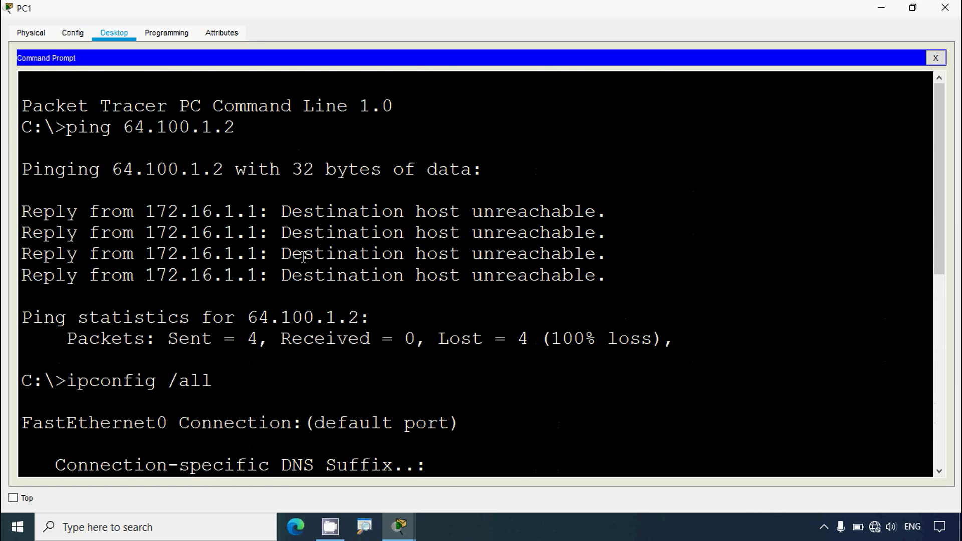
{"action": "mouse_move", "coordinate": [274, 216]}
{"action": "left_mouse_down"}
{"action": "mouse_move", "coordinate": [129, 214]}
{"action": "mouse_move", "coordinate": [282, 210]}
{"action": "left_mouse_up"}
{"action": "left_click", "coordinate": [945, 7]}
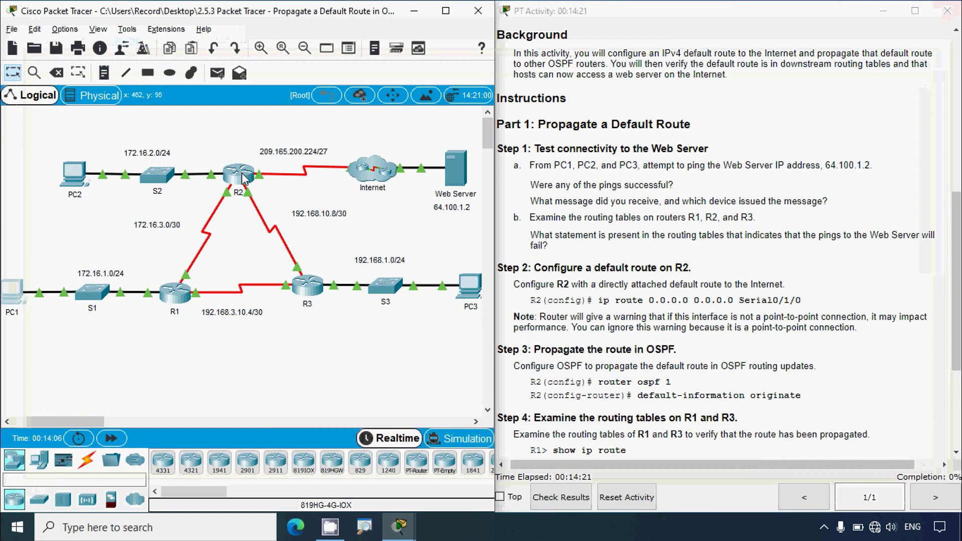
Review PC2's ping output showing replies from 172.16.2.1, then bring up the activity and open R1
{"action": "left_click", "coordinate": [75, 175]}
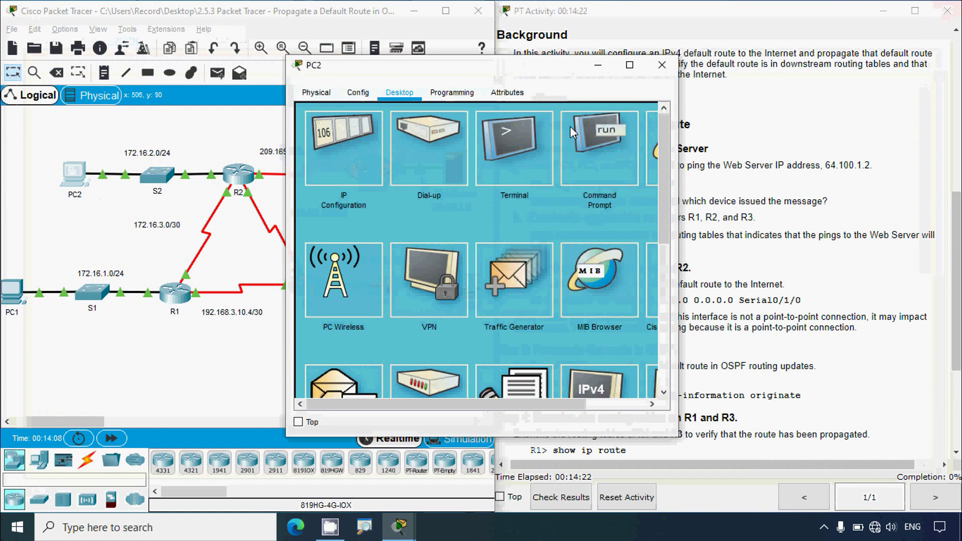
{"action": "left_click", "coordinate": [608, 132]}
{"action": "left_click", "coordinate": [630, 65]}
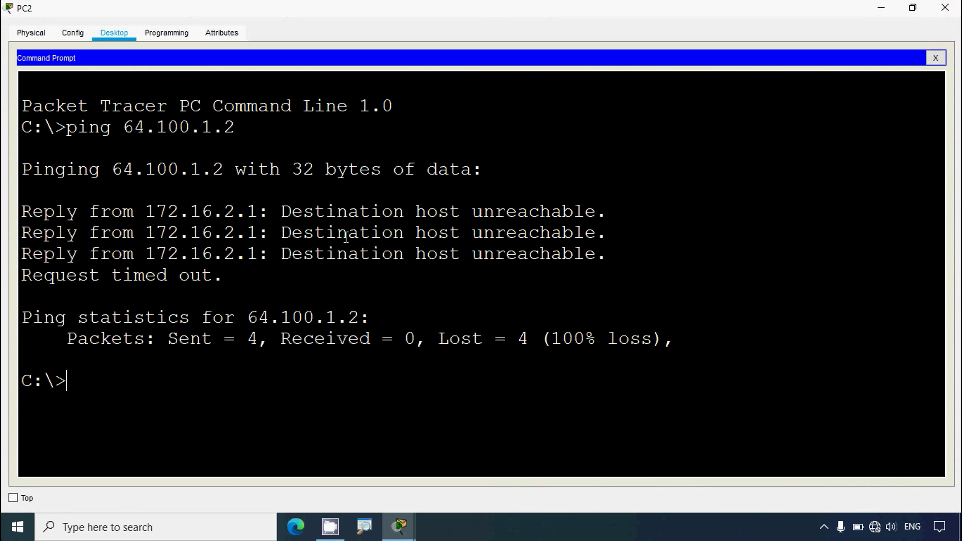
{"action": "left_click_drag", "start_coordinate": [147, 212], "coordinate": [608, 213]}
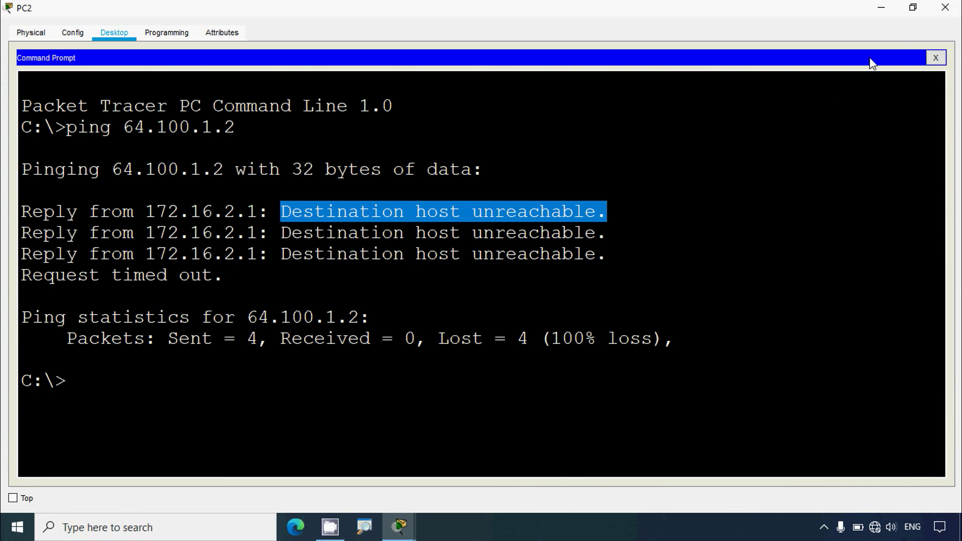
{"action": "left_click", "coordinate": [942, 10]}
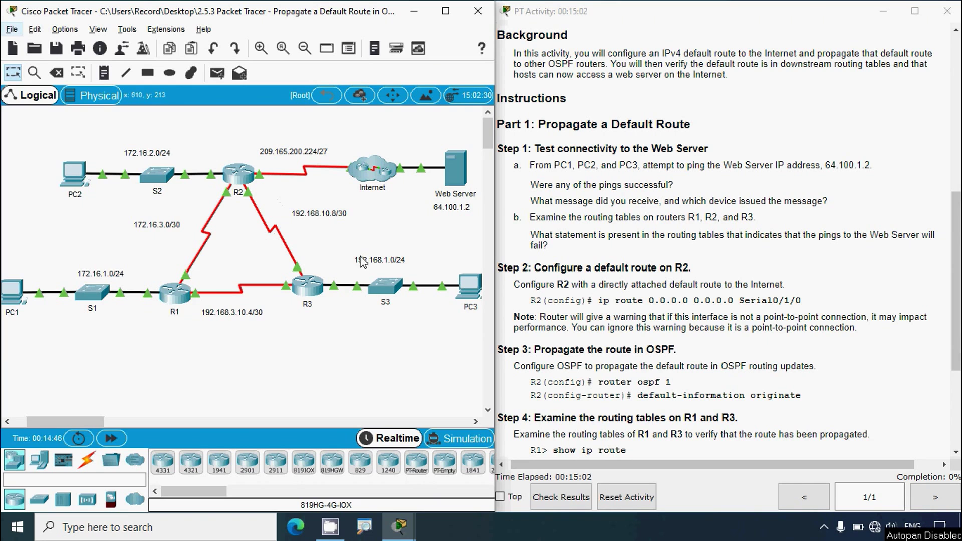
{"action": "left_click", "coordinate": [520, 242]}
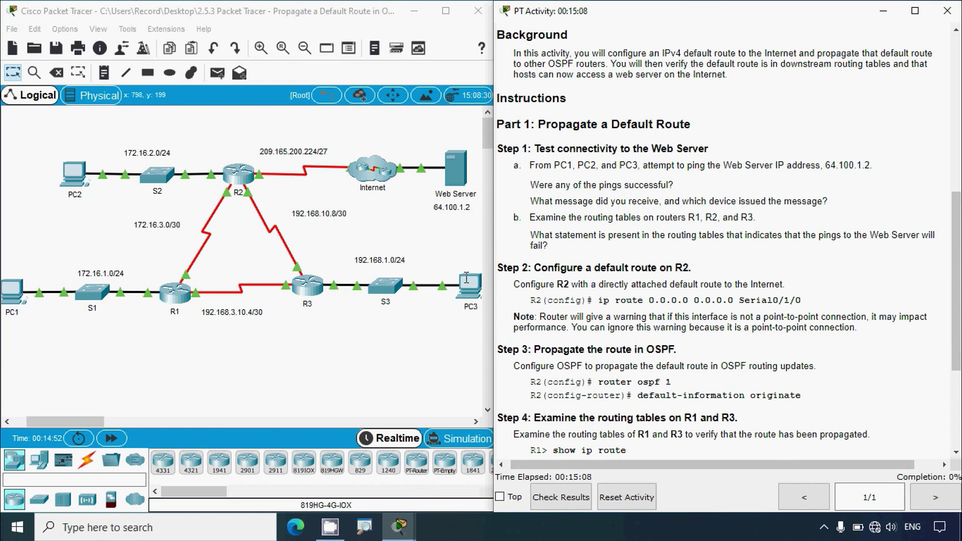
{"action": "left_click", "coordinate": [176, 294]}
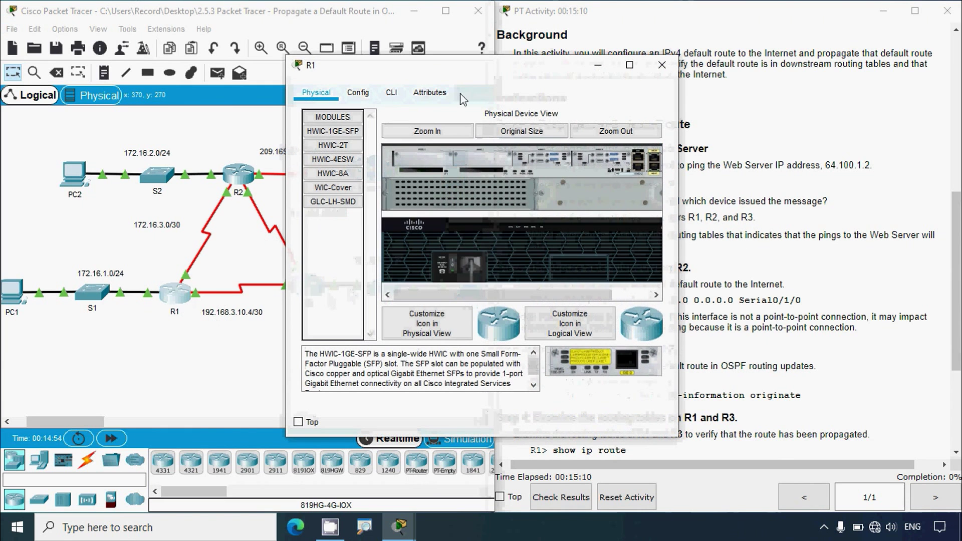
In R1's maximized CLI, enter privileged mode and run show ip route
{"action": "left_click", "coordinate": [623, 70]}
{"action": "left_click", "coordinate": [114, 35]}
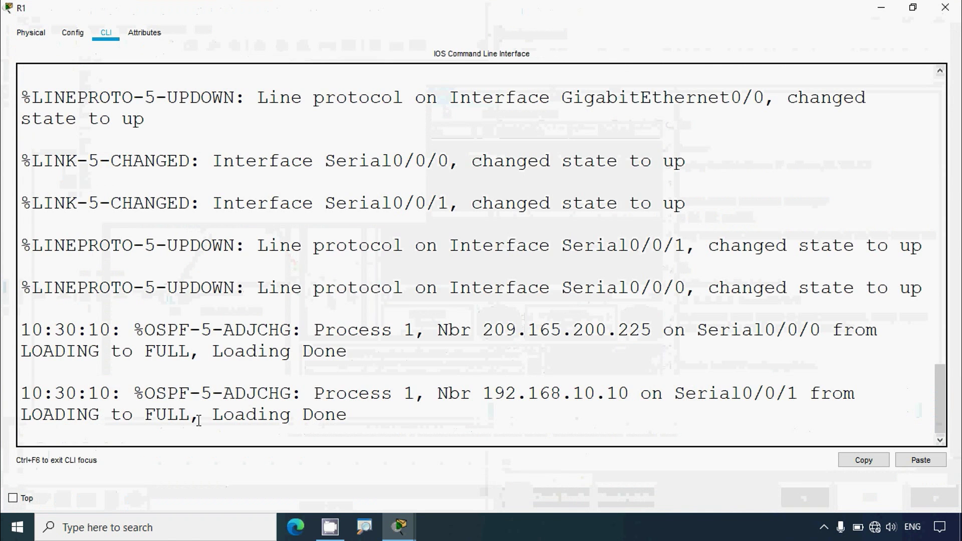
{"action": "key", "text": "Return"}
{"action": "type", "text": "en"}
{"action": "key", "text": "Return"}
{"action": "type", "text": "show ip route"}
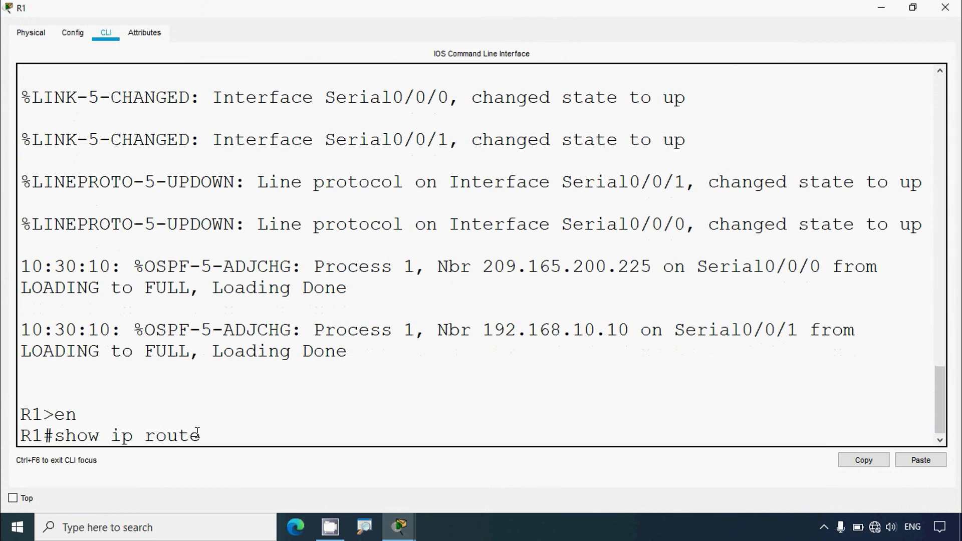
{"action": "key", "text": "Return"}
{"action": "key", "text": "space"}
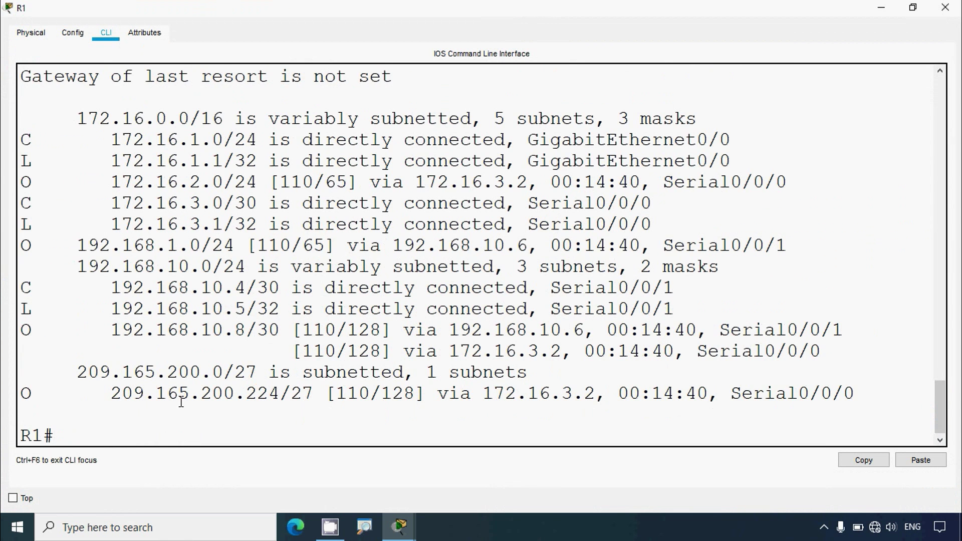
Highlight R1's OSPF routes to 172.16.2.0/24 and 192.168.1.0/24 and 'Gateway of last resort is not set'
{"action": "scroll", "coordinate": [134, 292], "scroll_direction": "up", "scroll_amount": 1}
{"action": "scroll", "coordinate": [208, 280], "scroll_direction": "up", "scroll_amount": 1}
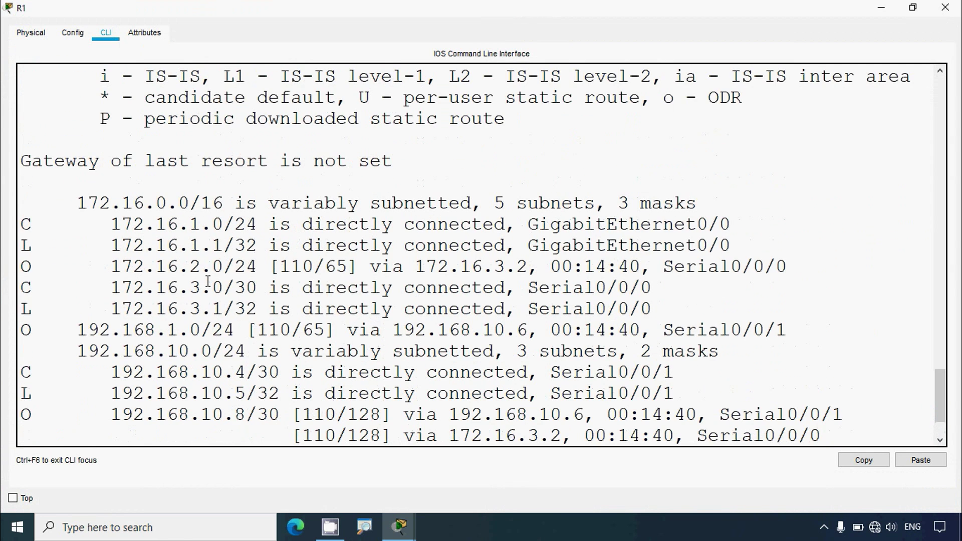
{"action": "scroll", "coordinate": [159, 286], "scroll_direction": "down", "scroll_amount": 2}
{"action": "left_click_drag", "start_coordinate": [24, 182], "coordinate": [221, 205]}
{"action": "left_click_drag", "start_coordinate": [23, 245], "coordinate": [144, 245]}
{"action": "left_click_drag", "start_coordinate": [25, 281], "coordinate": [266, 288]}
{"action": "scroll", "coordinate": [220, 288], "scroll_direction": "up", "scroll_amount": 4}
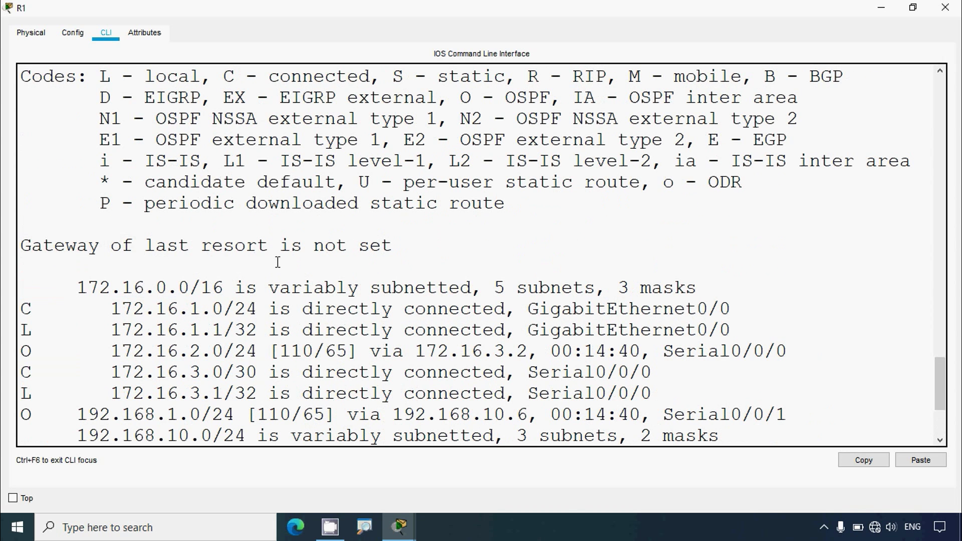
{"action": "scroll", "coordinate": [289, 265], "scroll_direction": "up", "scroll_amount": 2}
{"action": "scroll", "coordinate": [289, 272], "scroll_direction": "down", "scroll_amount": 1}
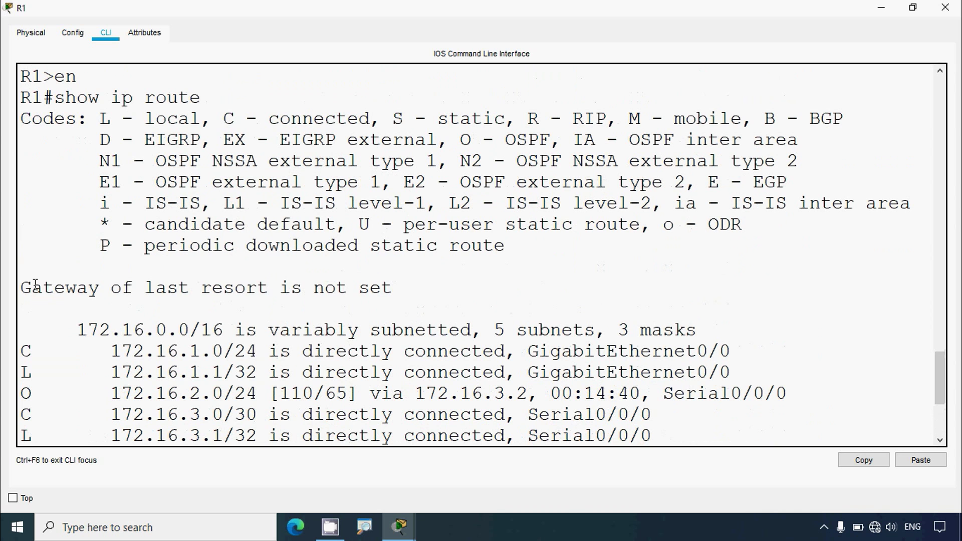
{"action": "left_click_drag", "start_coordinate": [43, 282], "coordinate": [434, 279]}
Close R1, then in R2's maximized CLI enter en and run show ip route
{"action": "left_click", "coordinate": [944, 7]}
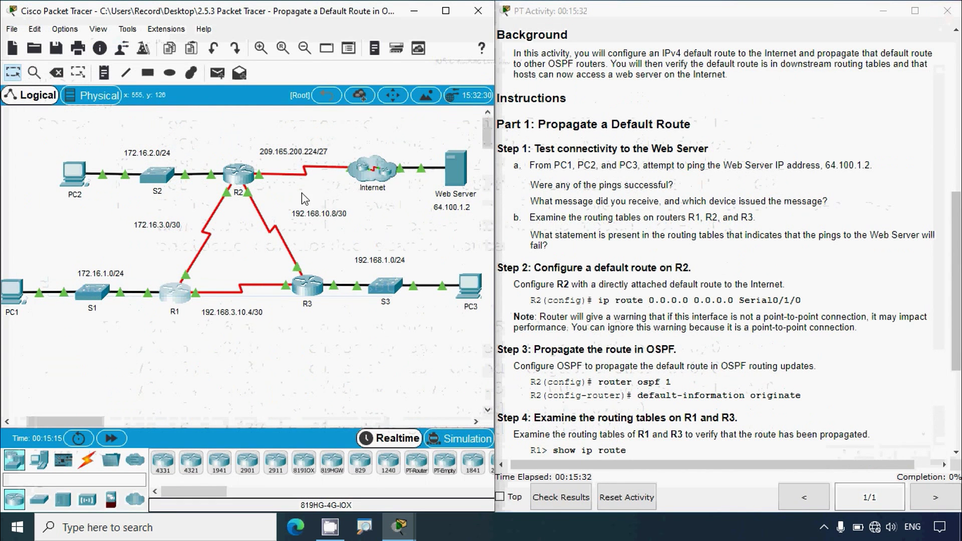
{"action": "left_click", "coordinate": [238, 174]}
{"action": "left_click", "coordinate": [392, 93]}
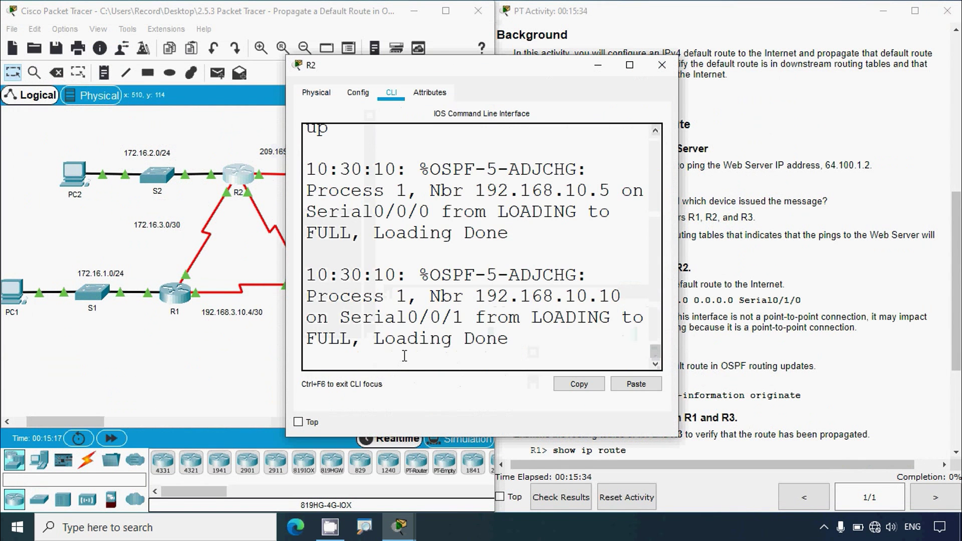
{"action": "key", "text": "Return"}
{"action": "left_click", "coordinate": [629, 65]}
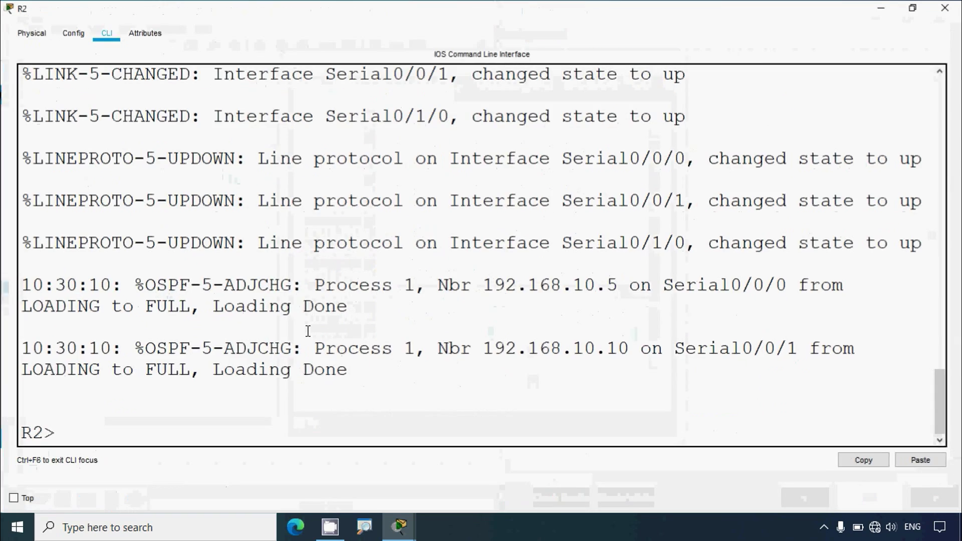
{"action": "type", "text": "en"}
{"action": "key", "text": "Return"}
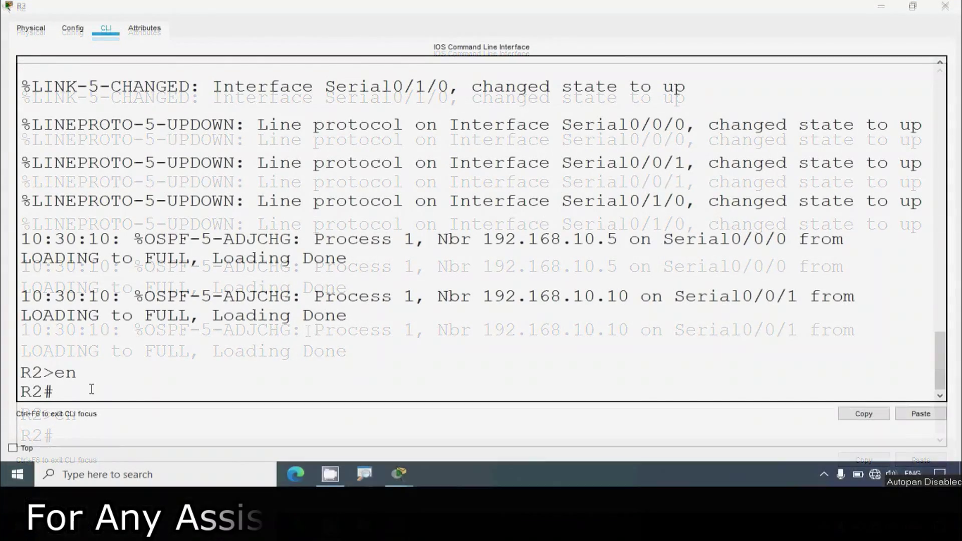
{"action": "type", "text": "show "}
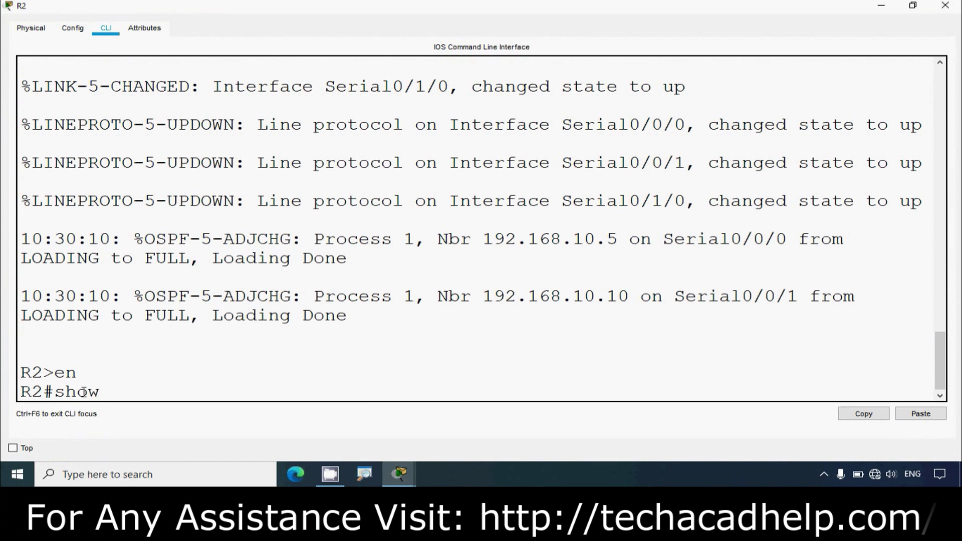
{"action": "type", "text": "ip route"}
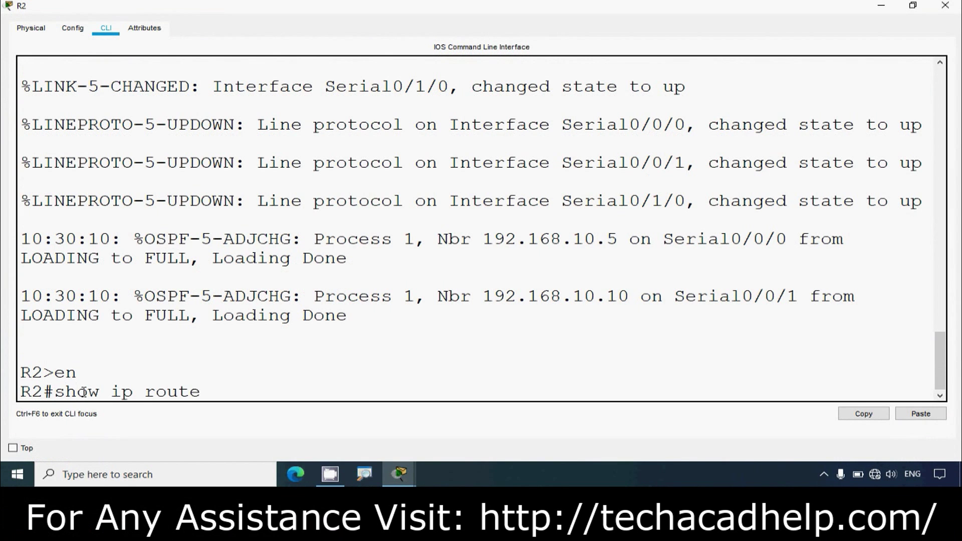
{"action": "key", "text": "Return"}
{"action": "key", "text": "space"}
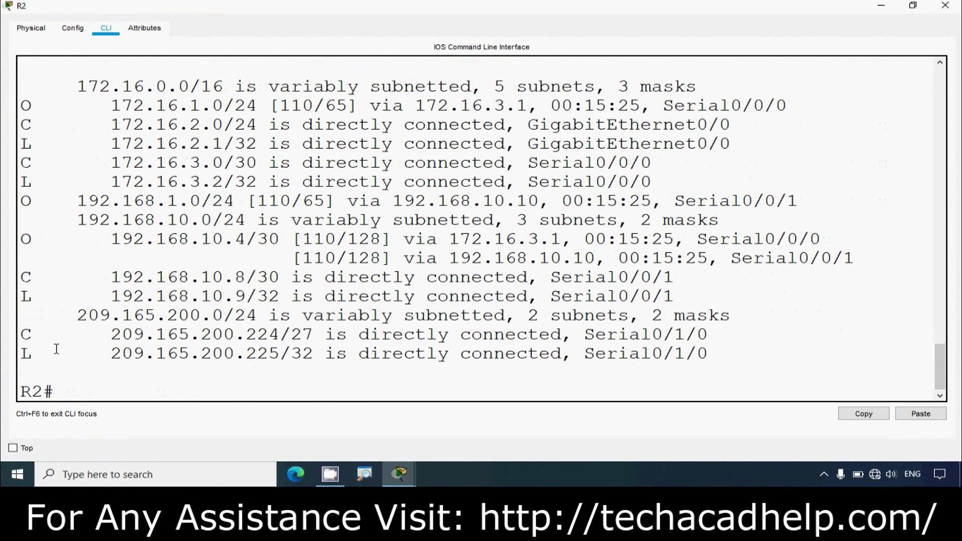
Highlight R2's OSPF routes to 192.168.1.0/24 and 192.168.10.4/30 and the gateway line, then close R2
{"action": "left_click_drag", "start_coordinate": [25, 203], "coordinate": [156, 203]}
{"action": "left_click_drag", "start_coordinate": [33, 238], "coordinate": [262, 238]}
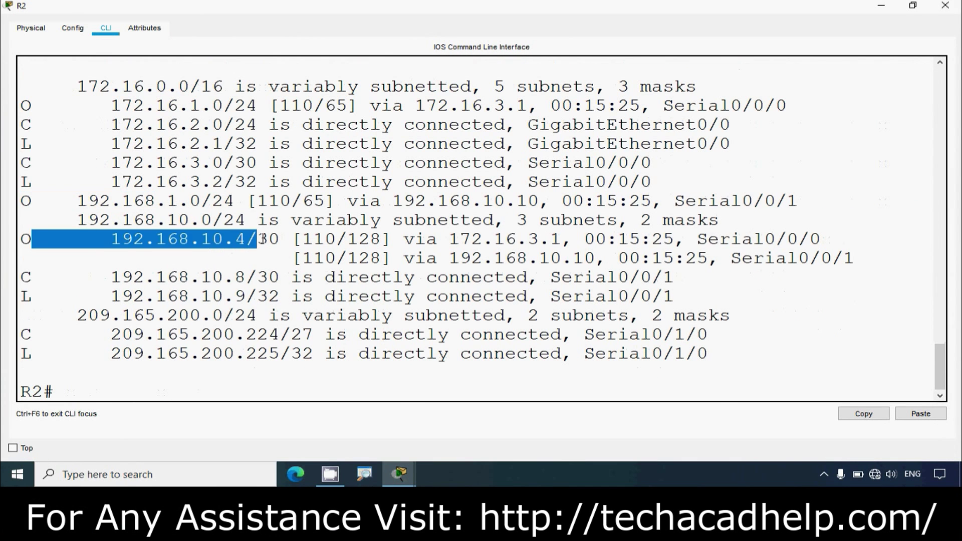
{"action": "left_click_drag", "start_coordinate": [25, 333], "coordinate": [189, 334]}
{"action": "scroll", "coordinate": [182, 329], "scroll_direction": "up", "scroll_amount": 2}
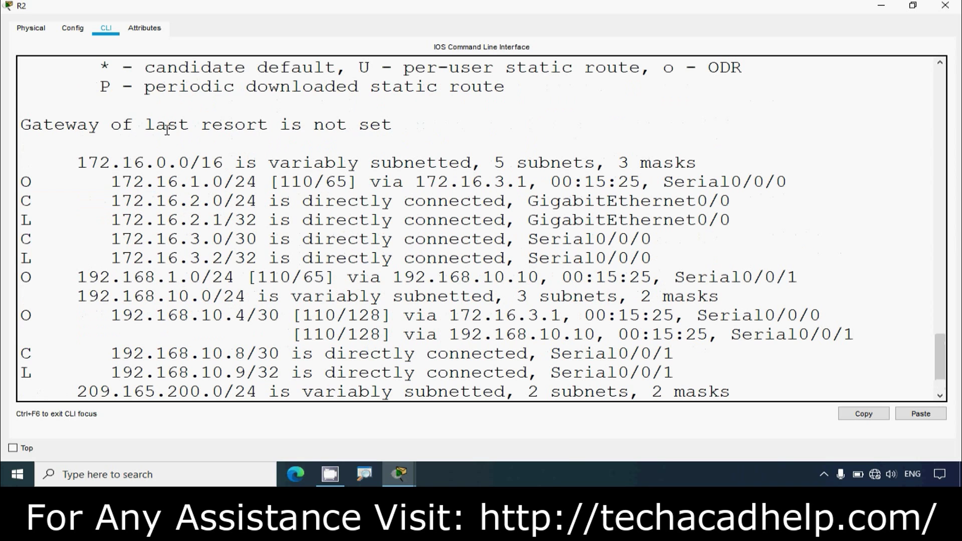
{"action": "left_click_drag", "start_coordinate": [393, 122], "coordinate": [24, 131]}
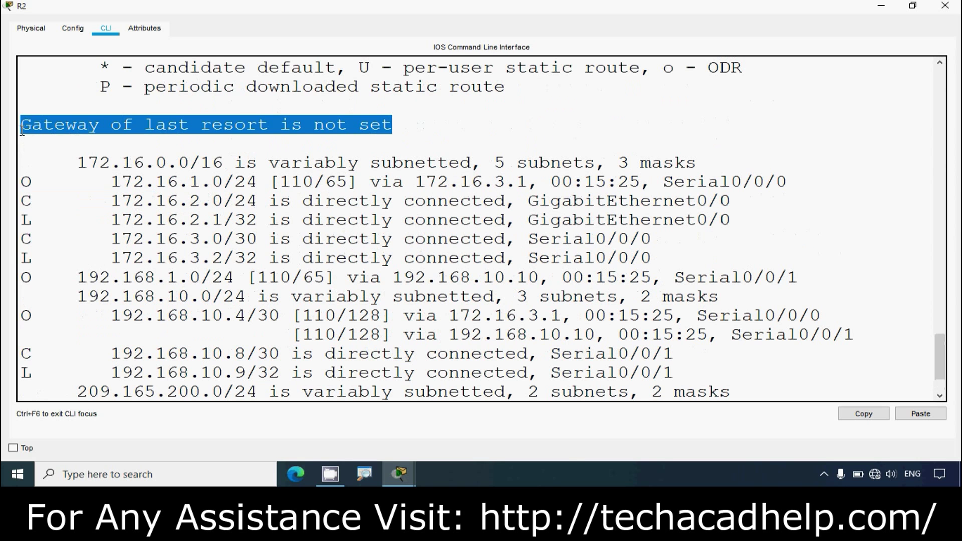
{"action": "left_click", "coordinate": [944, 6]}
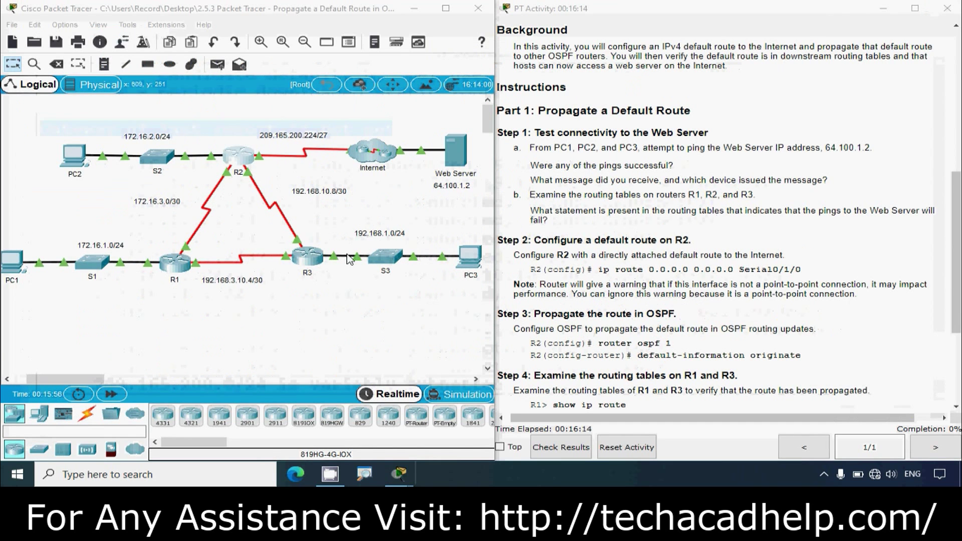
In R3's maximized CLI, enter en and run show ip route
{"action": "left_click", "coordinate": [306, 259]}
{"action": "left_click", "coordinate": [392, 82]}
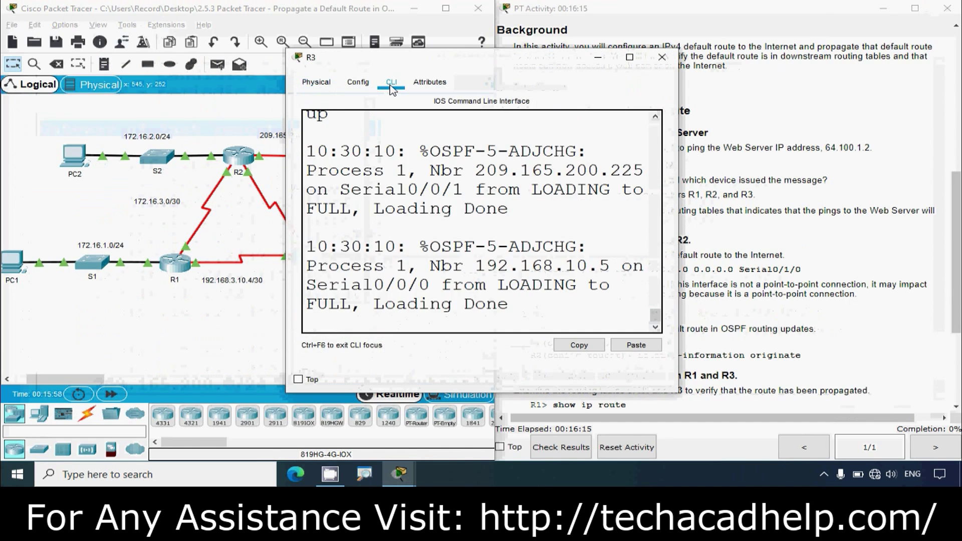
{"action": "left_click", "coordinate": [632, 63]}
{"action": "key", "text": "Return"}
{"action": "type", "text": "en"}
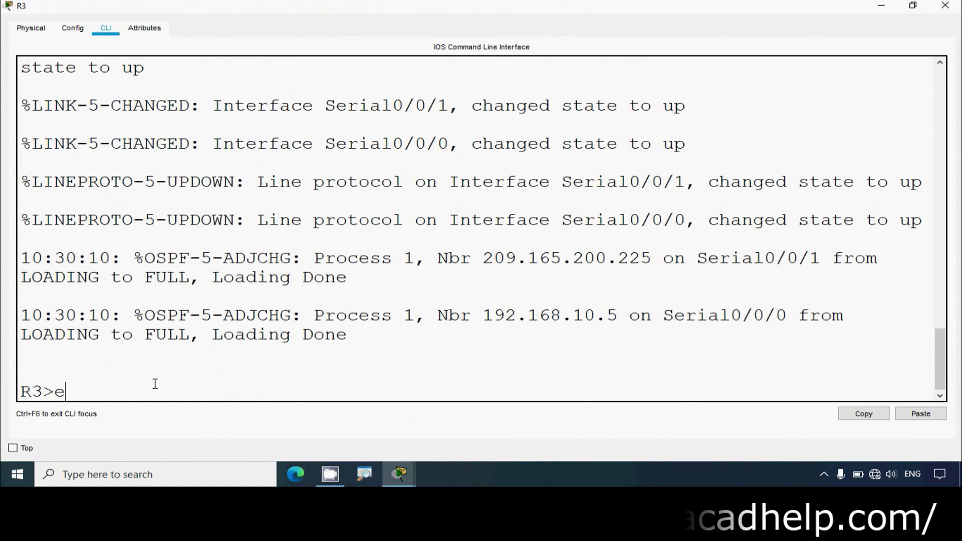
{"action": "key", "text": "Return"}
{"action": "type", "text": "show ip route"}
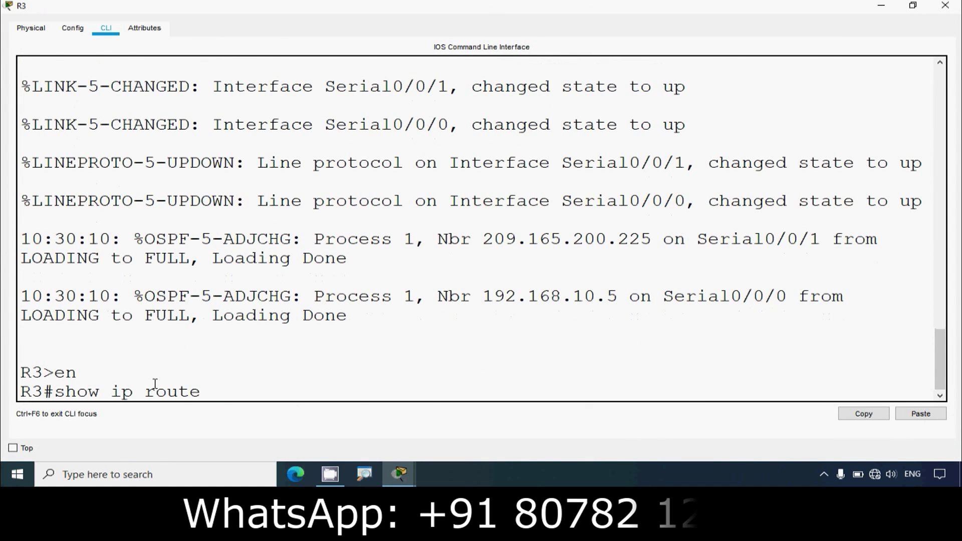
{"action": "key", "text": "Return"}
{"action": "key", "text": "space"}
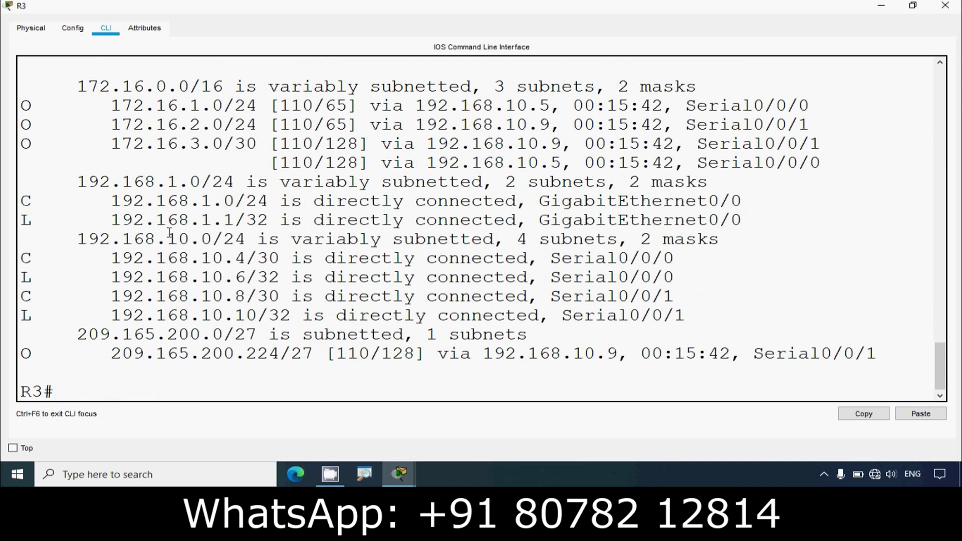
Highlight R3's OSPF routes, connected 192.168.10.0 routes and the gateway line, then close R3
{"action": "left_click_drag", "start_coordinate": [26, 106], "coordinate": [188, 107]}
{"action": "left_click_drag", "start_coordinate": [36, 125], "coordinate": [173, 125]}
{"action": "left_click_drag", "start_coordinate": [54, 143], "coordinate": [267, 143]}
{"action": "left_click_drag", "start_coordinate": [26, 201], "coordinate": [336, 201]}
{"action": "left_click_drag", "start_coordinate": [27, 259], "coordinate": [235, 258]}
{"action": "left_click_drag", "start_coordinate": [22, 357], "coordinate": [326, 353]}
{"action": "scroll", "coordinate": [309, 323], "scroll_direction": "up", "scroll_amount": 3}
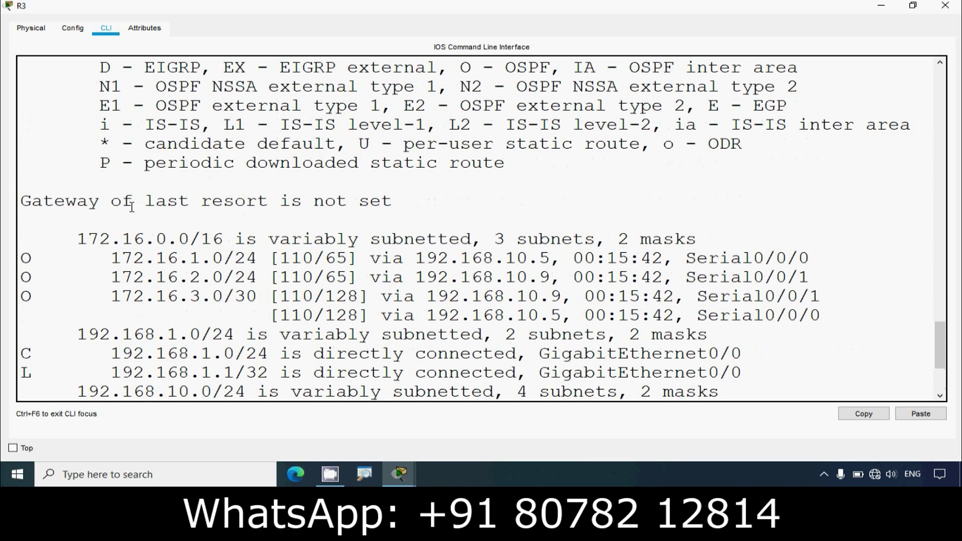
{"action": "left_click_drag", "start_coordinate": [411, 210], "coordinate": [86, 203]}
{"action": "scroll", "coordinate": [86, 203], "scroll_direction": "up", "scroll_amount": 3}
{"action": "scroll", "coordinate": [852, 150], "scroll_direction": "down", "scroll_amount": 2}
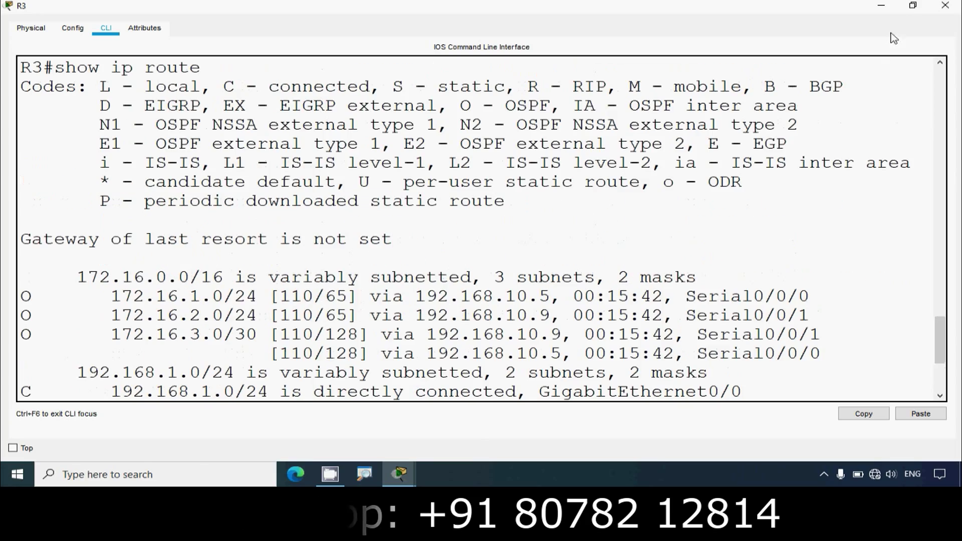
{"action": "left_click", "coordinate": [945, 5]}
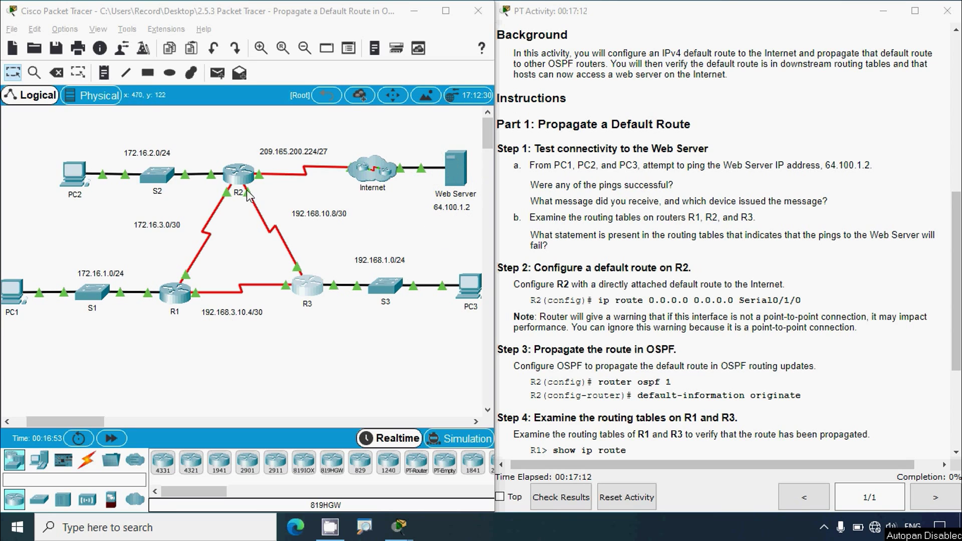
{"action": "left_click", "coordinate": [238, 173]}
{"action": "left_click", "coordinate": [629, 65]}
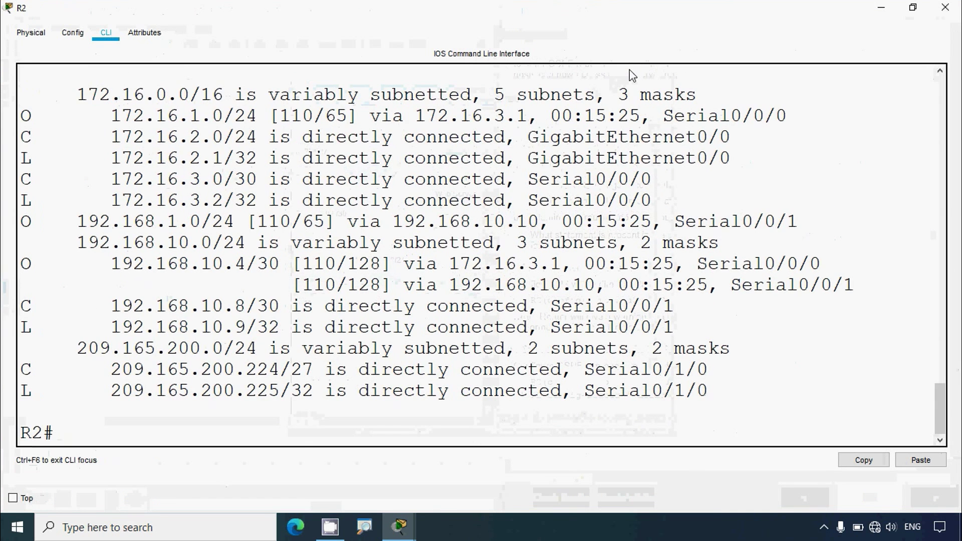
{"action": "scroll", "coordinate": [420, 345], "scroll_direction": "up", "scroll_amount": 3}
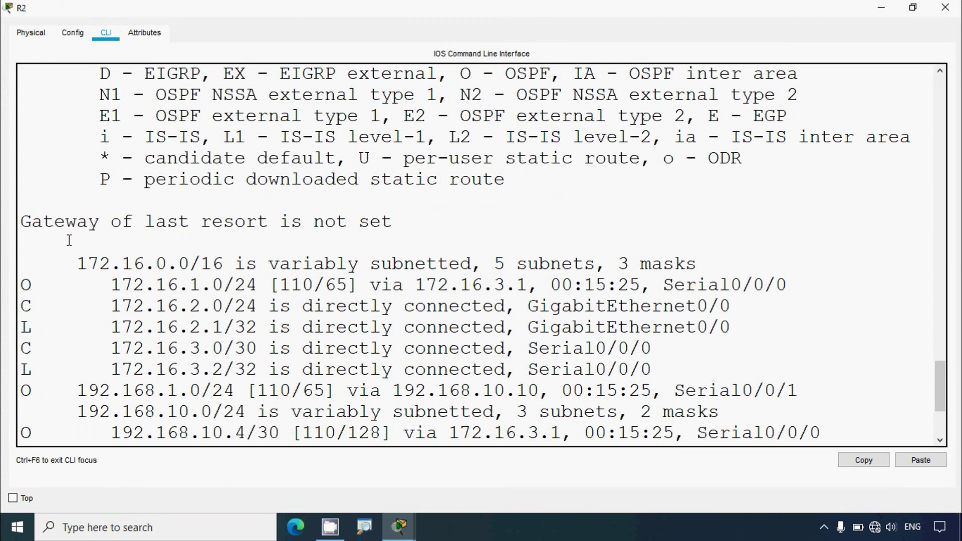
{"action": "left_click_drag", "start_coordinate": [406, 224], "coordinate": [13, 231]}
{"action": "left_click", "coordinate": [939, 8]}
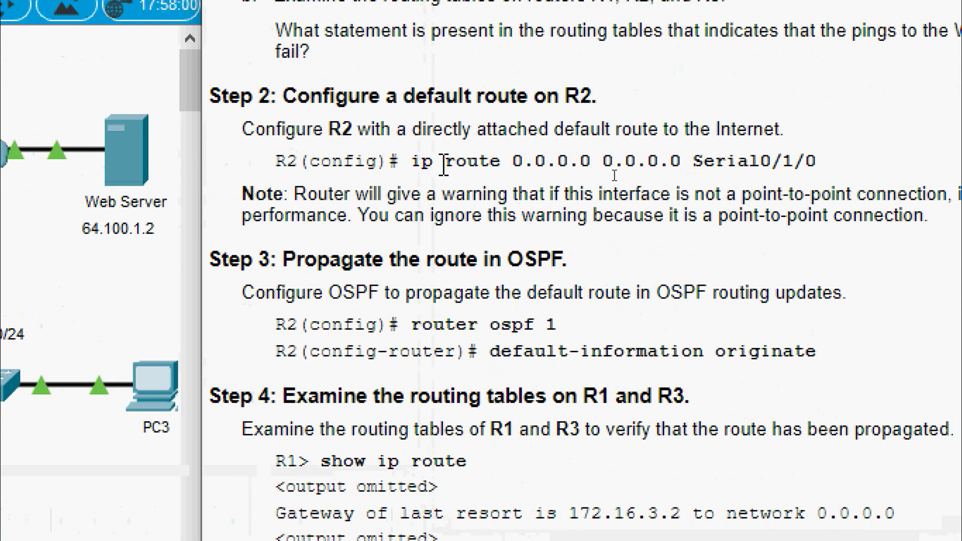
{"action": "left_click_drag", "start_coordinate": [513, 161], "coordinate": [817, 167]}
{"action": "left_click", "coordinate": [691, 161]}
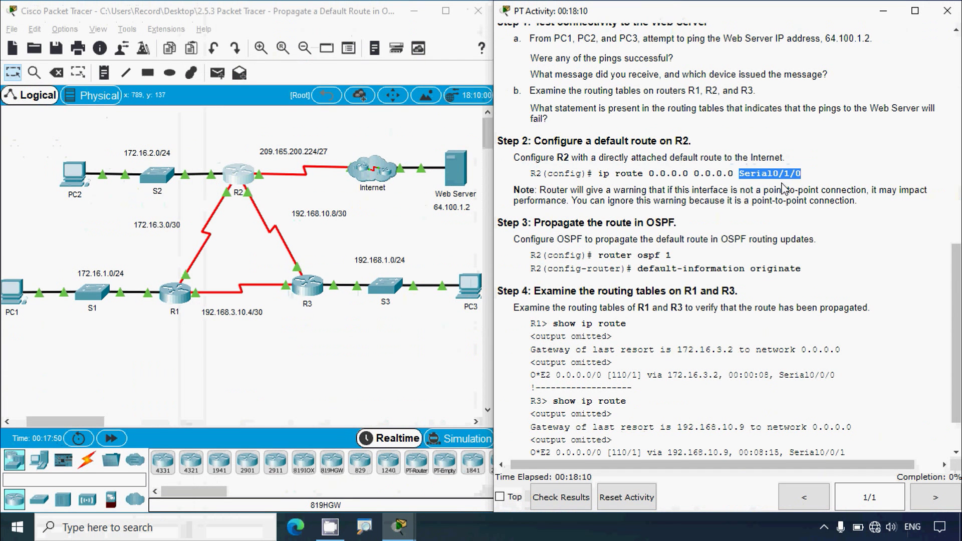
{"action": "left_click", "coordinate": [399, 188]}
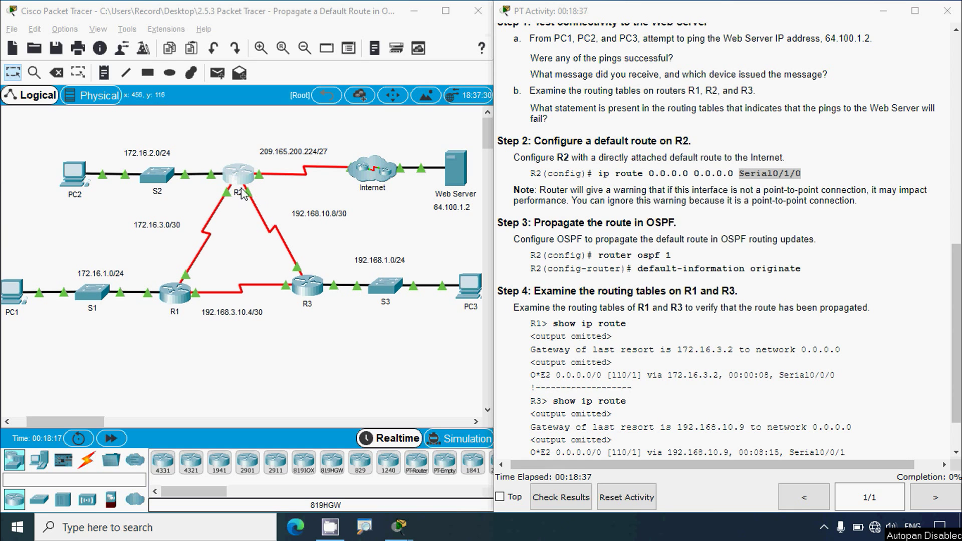
{"action": "left_click", "coordinate": [236, 143]}
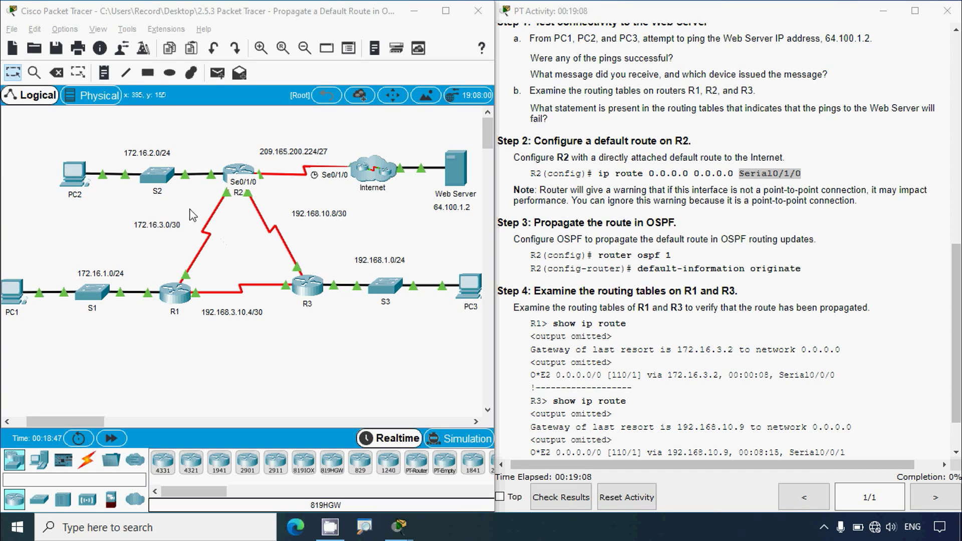
{"action": "left_click", "coordinate": [233, 170]}
In R2's maximized CLI, configure ip route 0.0.0.0 0.0.0.0 serial 0/1/0
{"action": "left_click", "coordinate": [234, 171]}
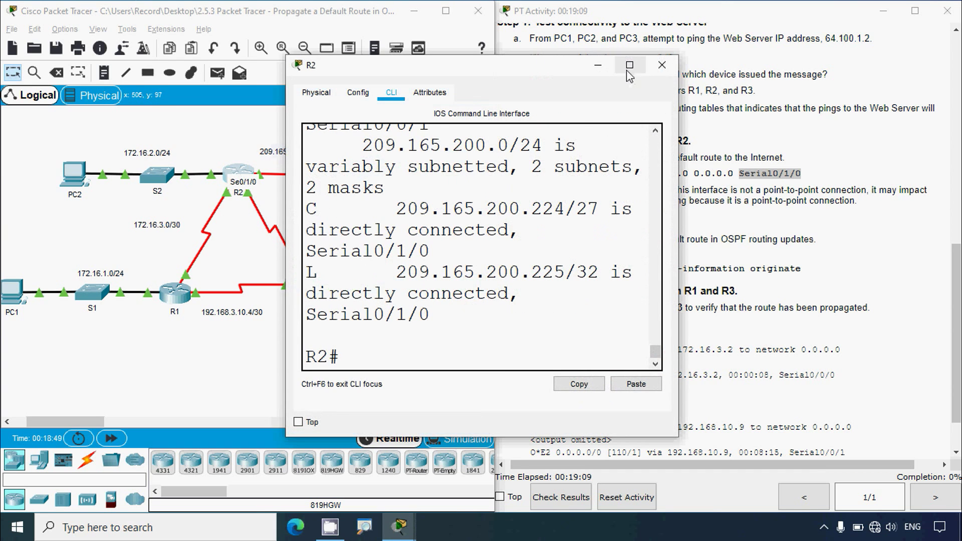
{"action": "left_click", "coordinate": [626, 67]}
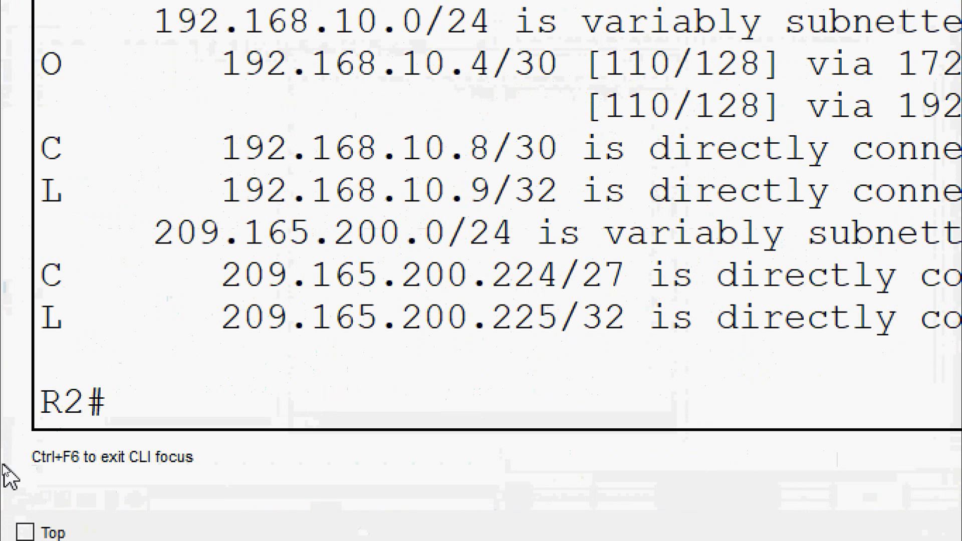
{"action": "type", "text": "conf "}
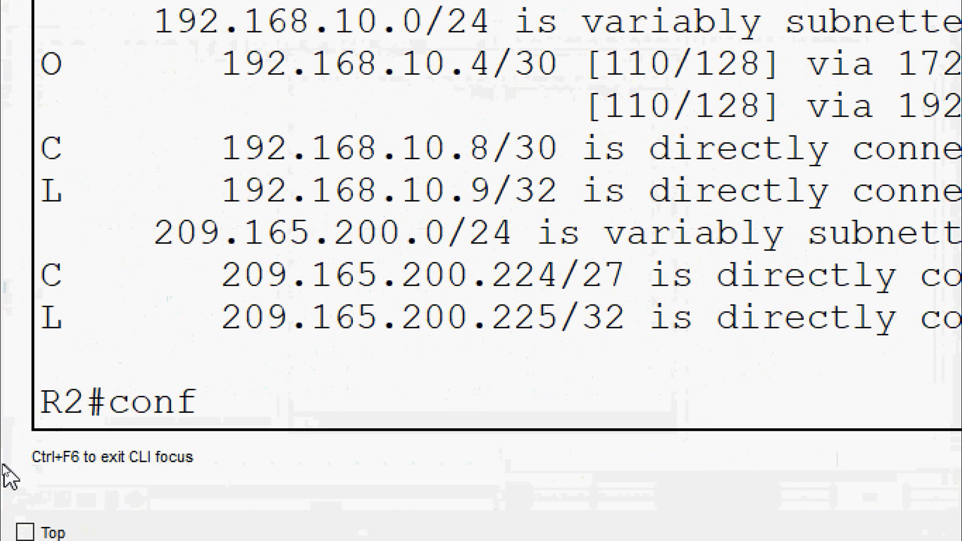
{"action": "type", "text": "t"}
{"action": "key", "text": "Return"}
{"action": "type", "text": "ip route"}
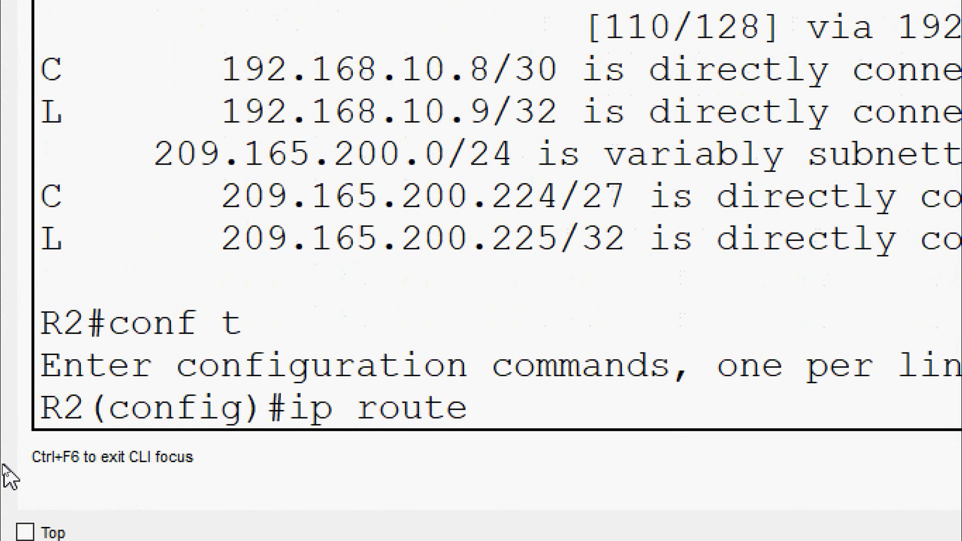
{"action": "type", "text": " 0.0.0.0"}
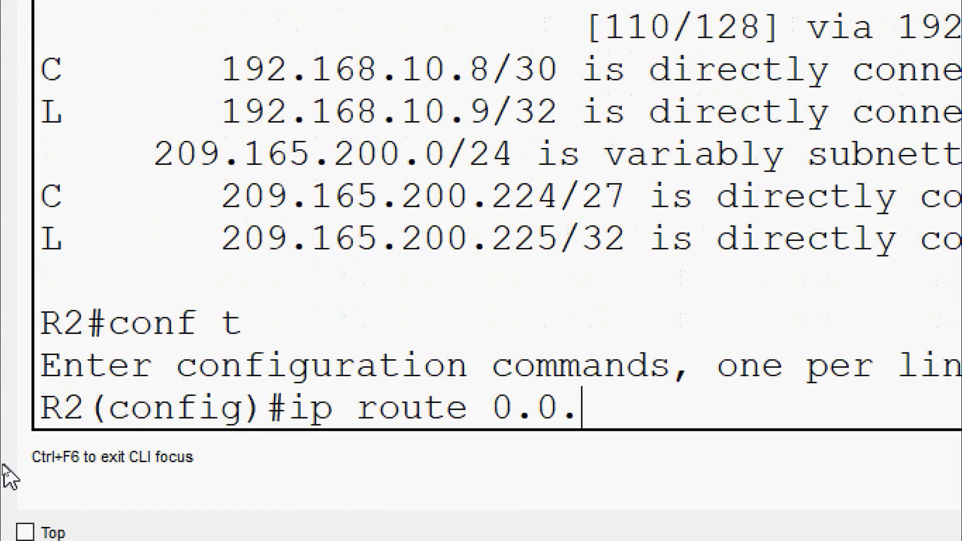
{"action": "type", "text": "0.0.0.0"}
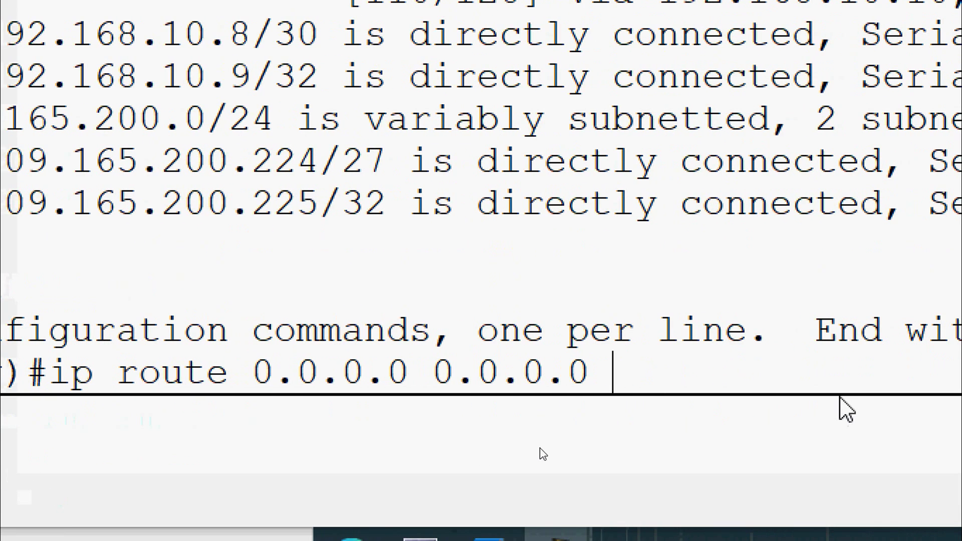
{"action": "type", "text": " serial 0/1/0"}
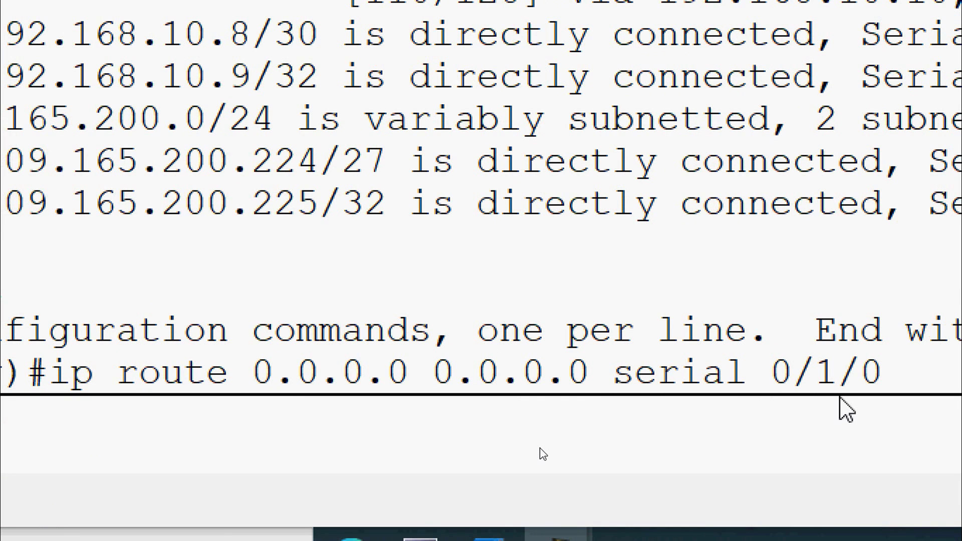
{"action": "key", "text": "Return"}
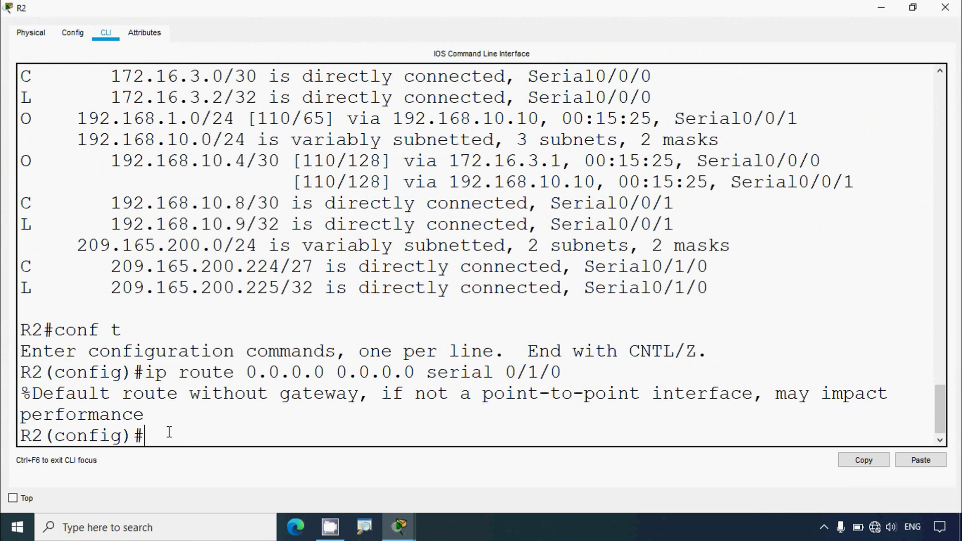
Exit configuration mode and run show ip route to list the new S* entry
{"action": "type", "text": "exit"}
{"action": "key", "text": "Return"}
{"action": "type", "text": "show"}
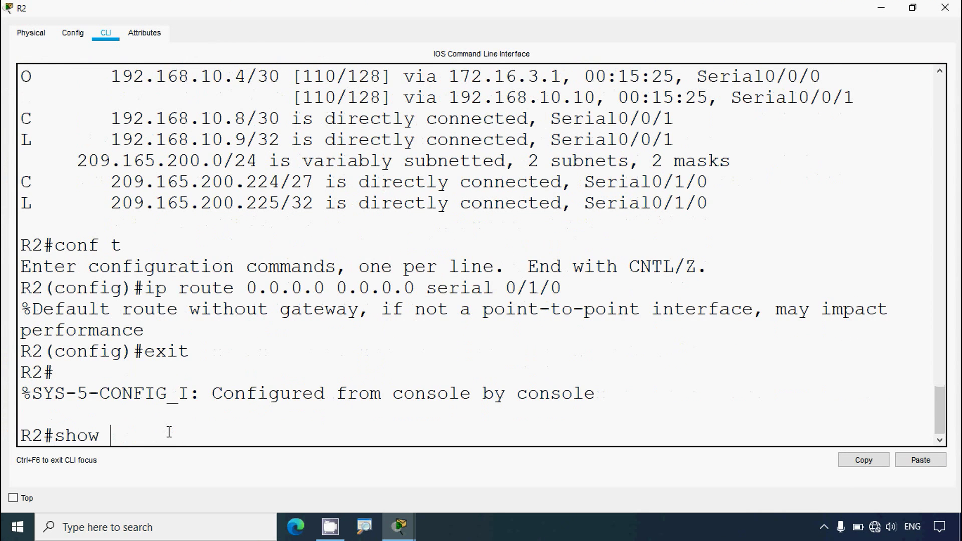
{"action": "type", "text": " ip route"}
{"action": "key", "text": "Return"}
{"action": "key", "text": "space"}
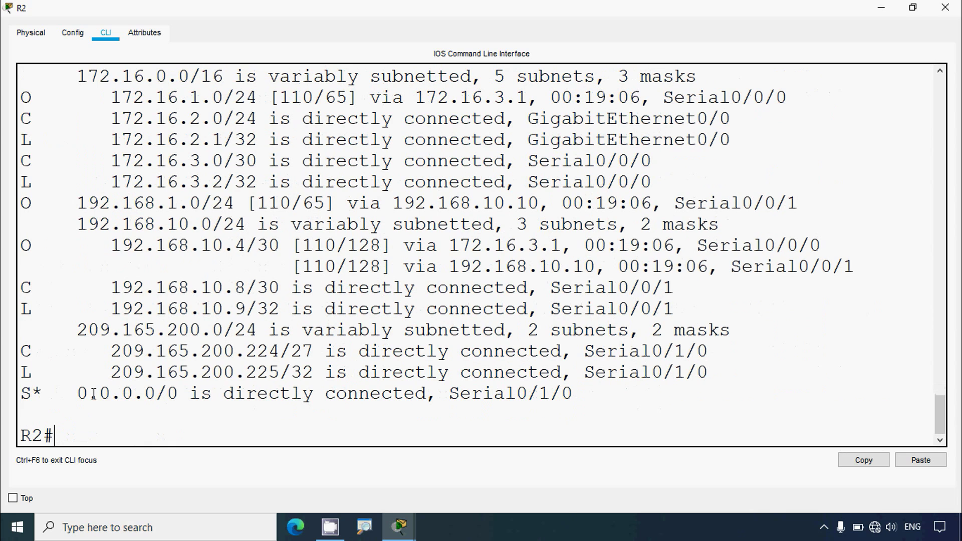
Highlight R2's S* 0.0.0.0/0 via Serial0/1/0 entry and gateway of last resort, then close R2
{"action": "left_click_drag", "start_coordinate": [31, 393], "coordinate": [602, 398]}
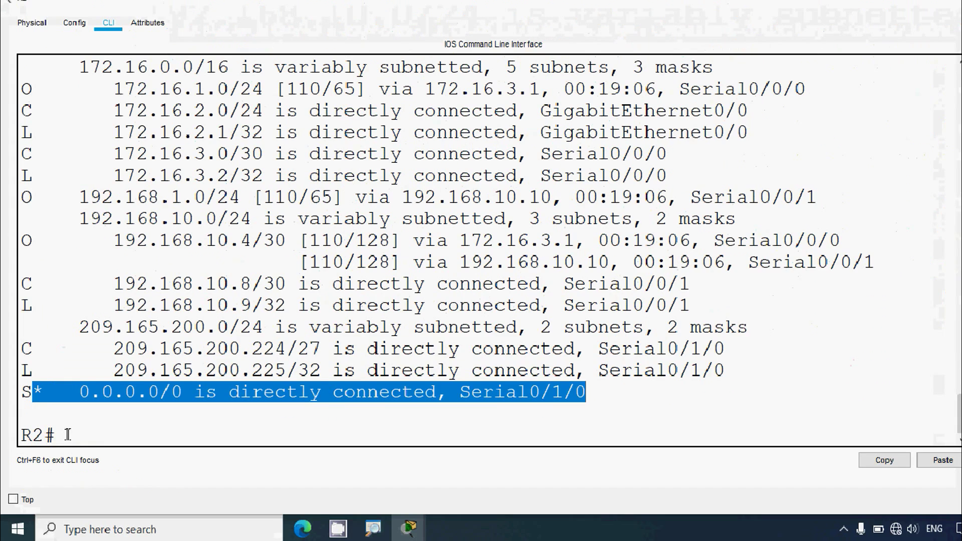
{"action": "scroll", "coordinate": [251, 276], "scroll_direction": "up", "scroll_amount": 2}
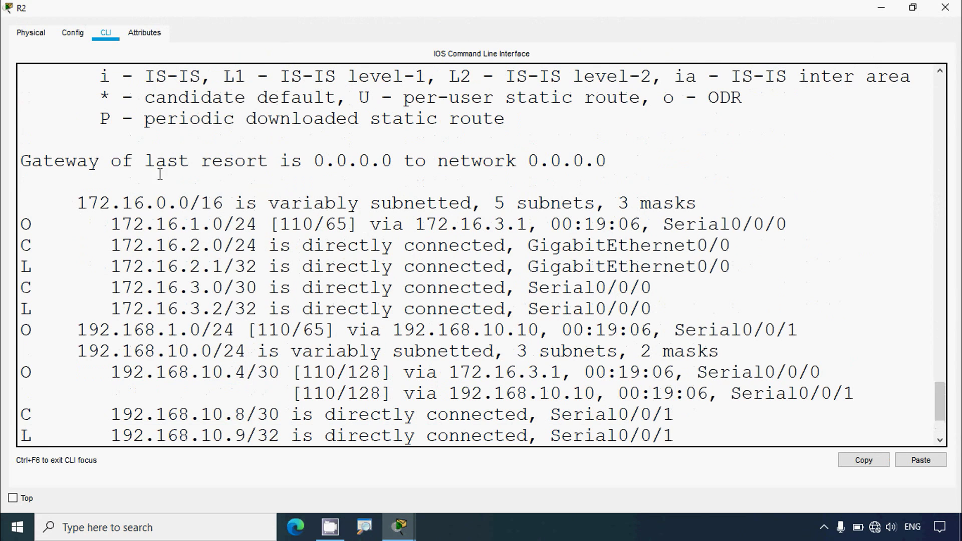
{"action": "left_click_drag", "start_coordinate": [314, 162], "coordinate": [403, 162]}
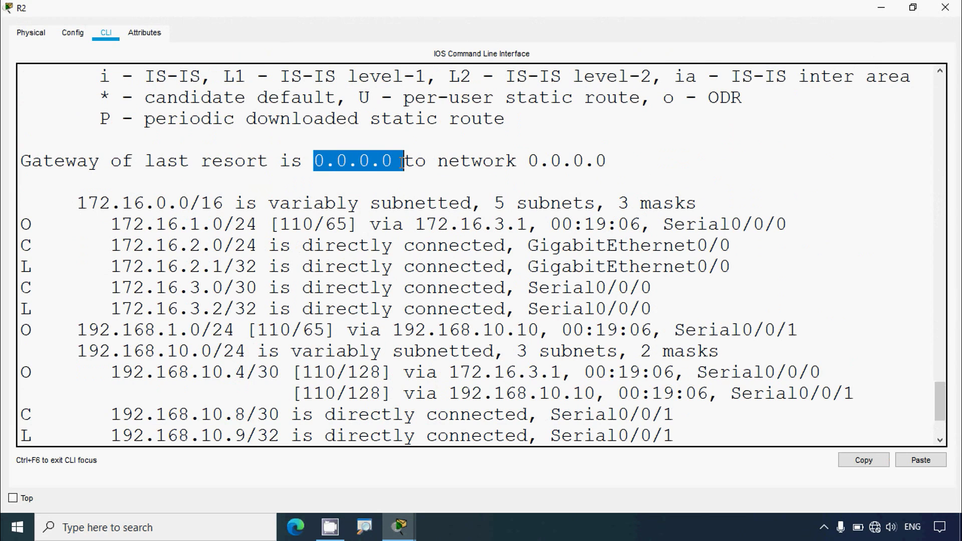
{"action": "left_click_drag", "start_coordinate": [523, 161], "coordinate": [578, 164]}
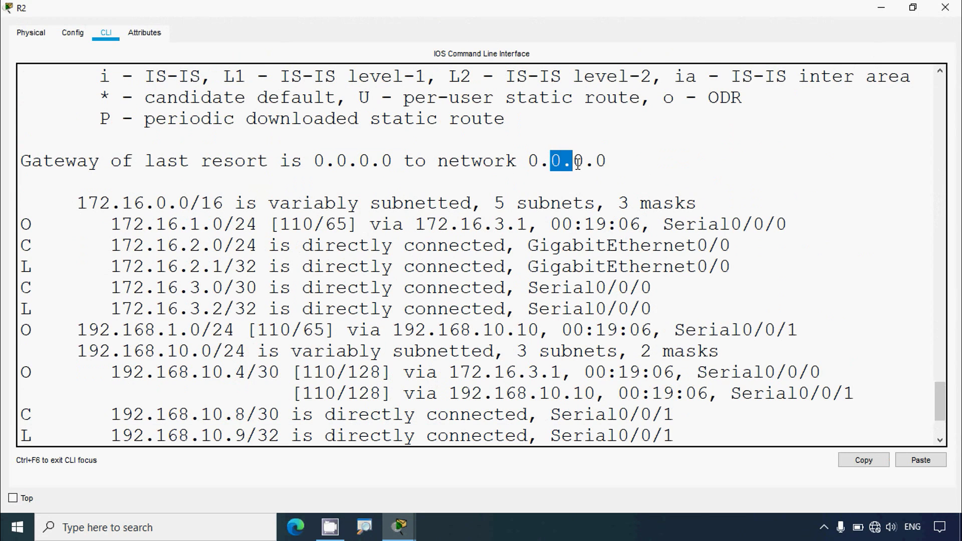
{"action": "left_click", "coordinate": [613, 161]}
{"action": "left_click", "coordinate": [945, 7]}
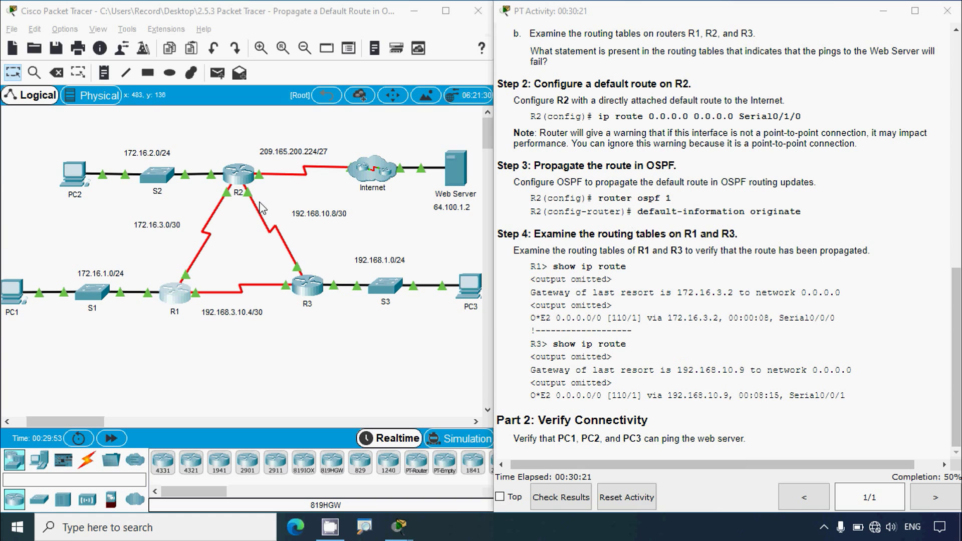
On R2's CLI, enter enable, conf t and router ospf 1 configuration mode
{"action": "left_click", "coordinate": [239, 177]}
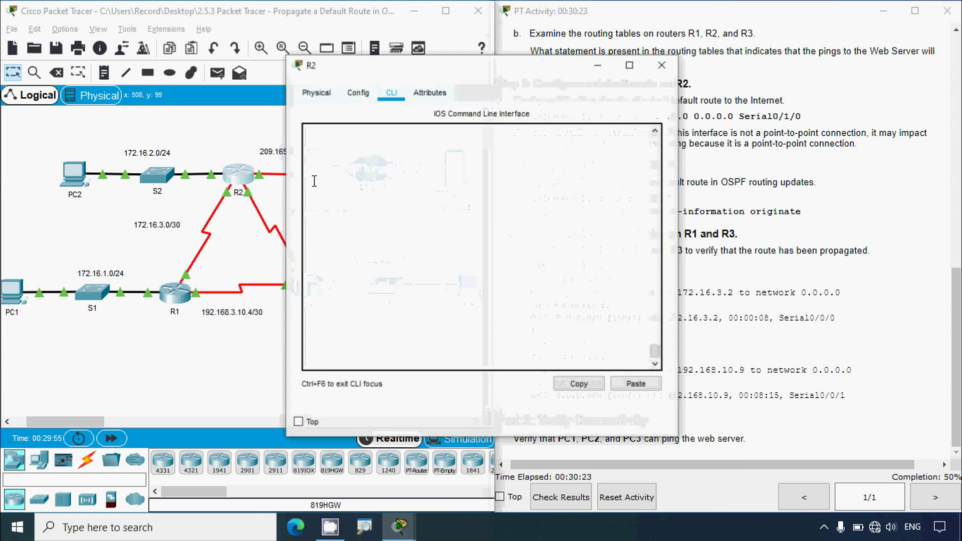
{"action": "left_click", "coordinate": [629, 64]}
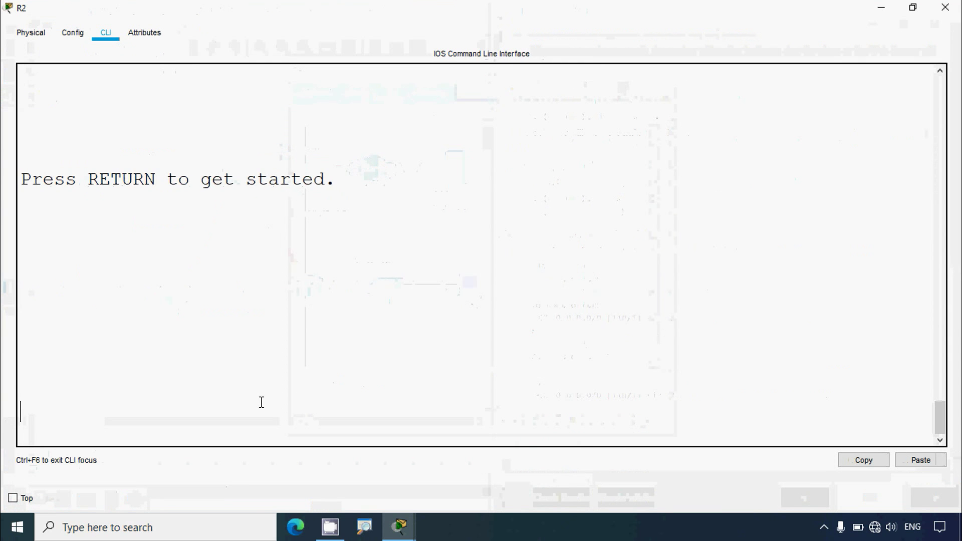
{"action": "key", "text": "Return"}
{"action": "type", "text": "en"}
{"action": "key", "text": "Return"}
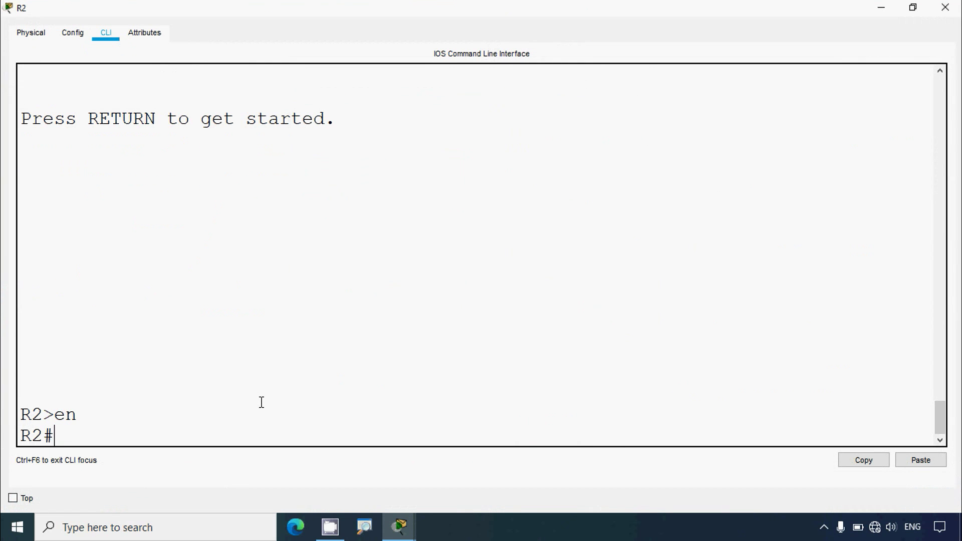
{"action": "type", "text": "conf t"}
{"action": "key", "text": "Return"}
{"action": "type", "text": "ro"}
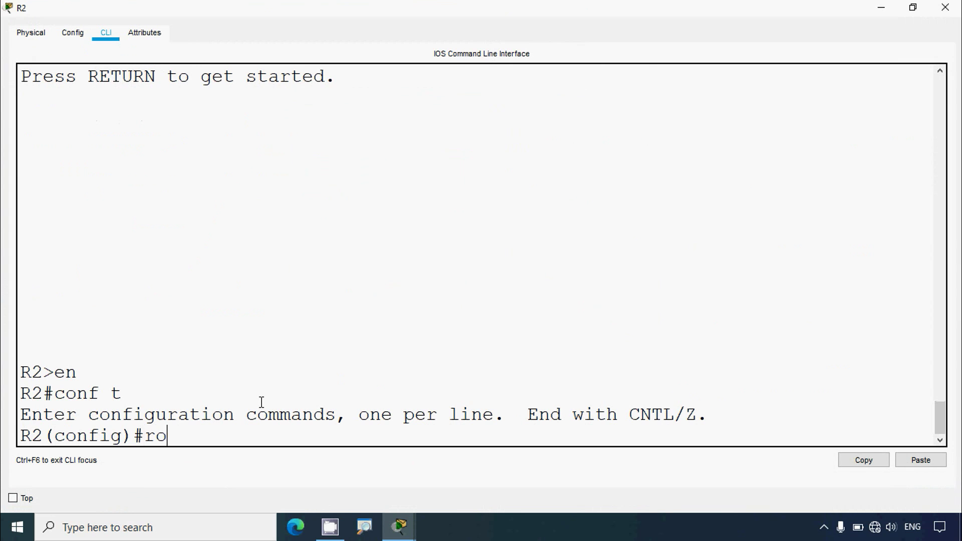
{"action": "type", "text": "uter ospf"}
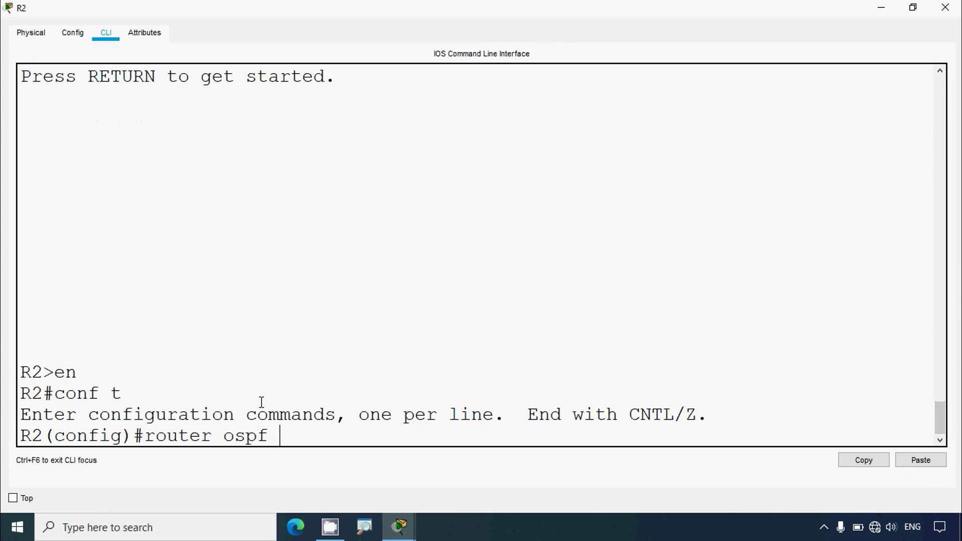
{"action": "type", "text": " 1"}
{"action": "key", "text": "Return"}
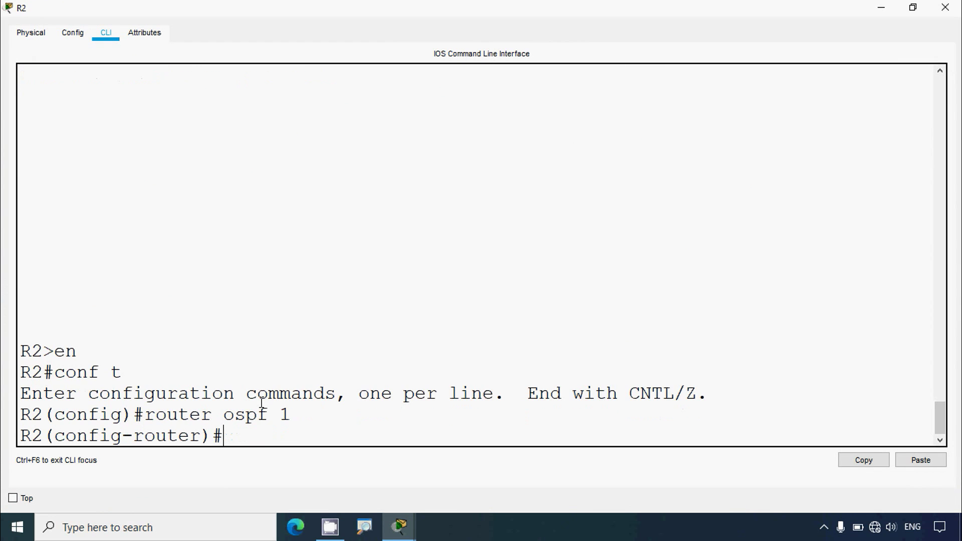
List the OSPF router commands with ? and highlight the default-information entry and description
{"action": "left_click", "coordinate": [912, 7]}
{"action": "key", "text": "alt+Tab"}
{"action": "left_click", "coordinate": [630, 65]}
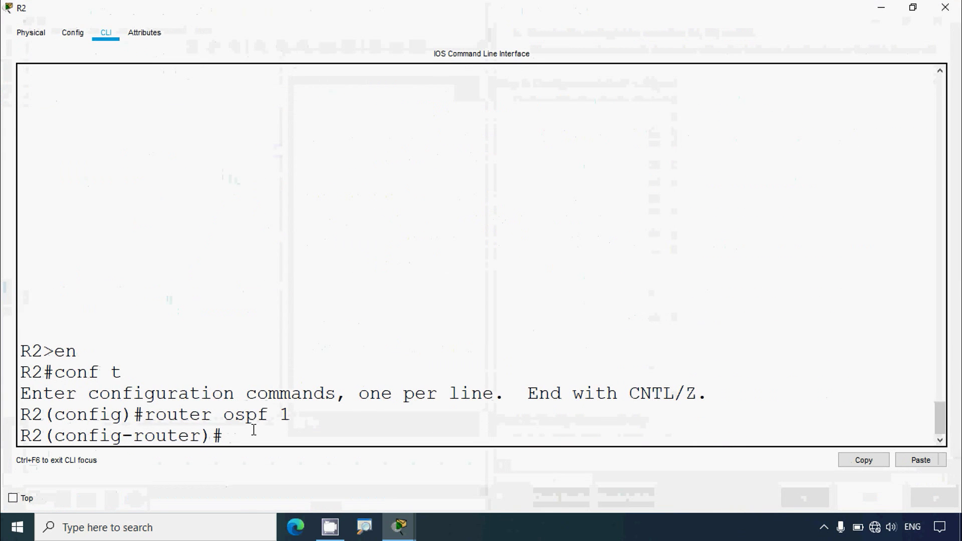
{"action": "type", "text": "?"}
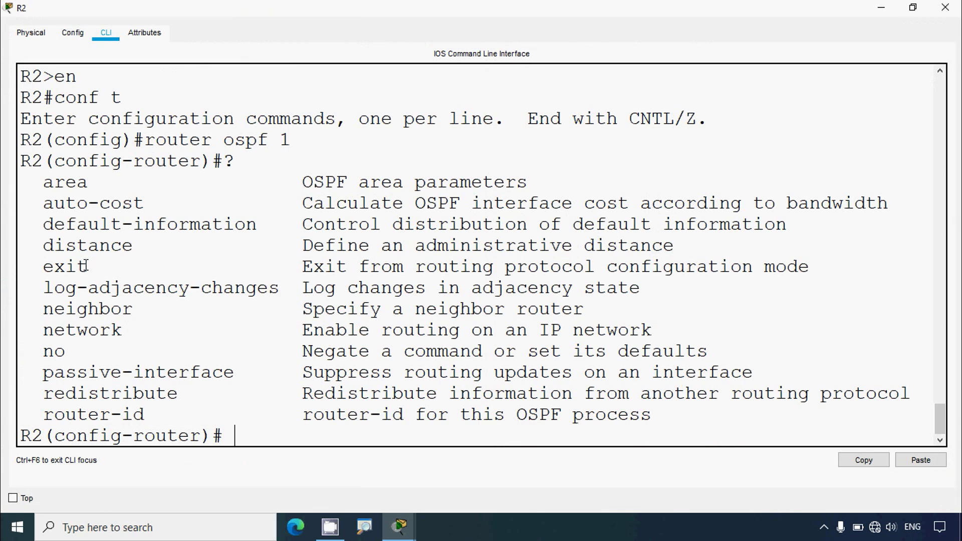
{"action": "left_click_drag", "start_coordinate": [43, 225], "coordinate": [274, 240]}
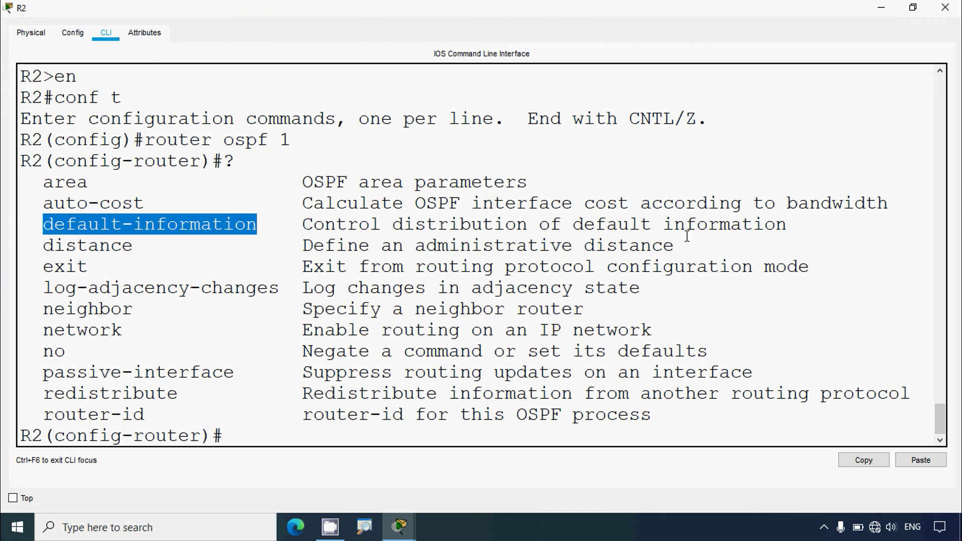
{"action": "left_click_drag", "start_coordinate": [787, 225], "coordinate": [167, 228]}
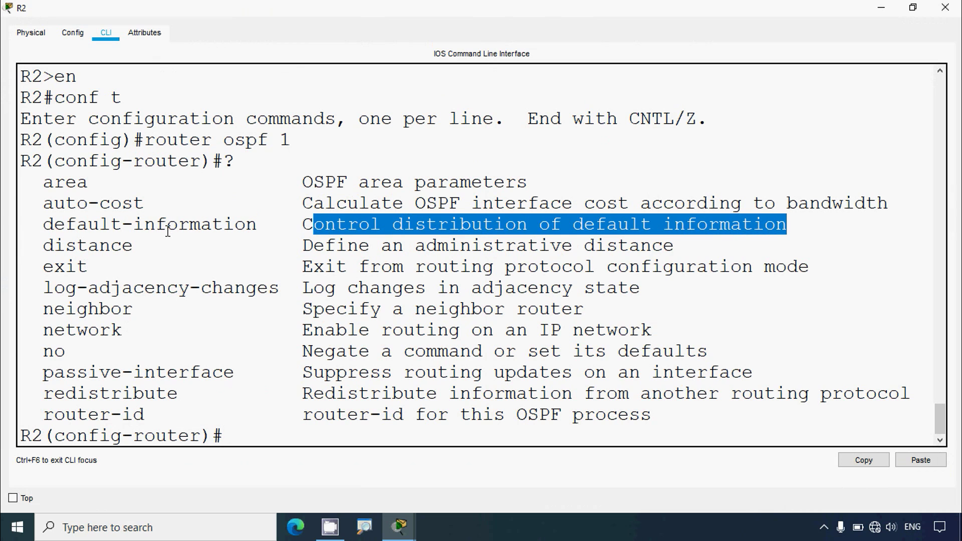
{"action": "left_click", "coordinate": [358, 453]}
Enter default-information originate under router ospf 1, then close R2's window
{"action": "type", "text": "de"}
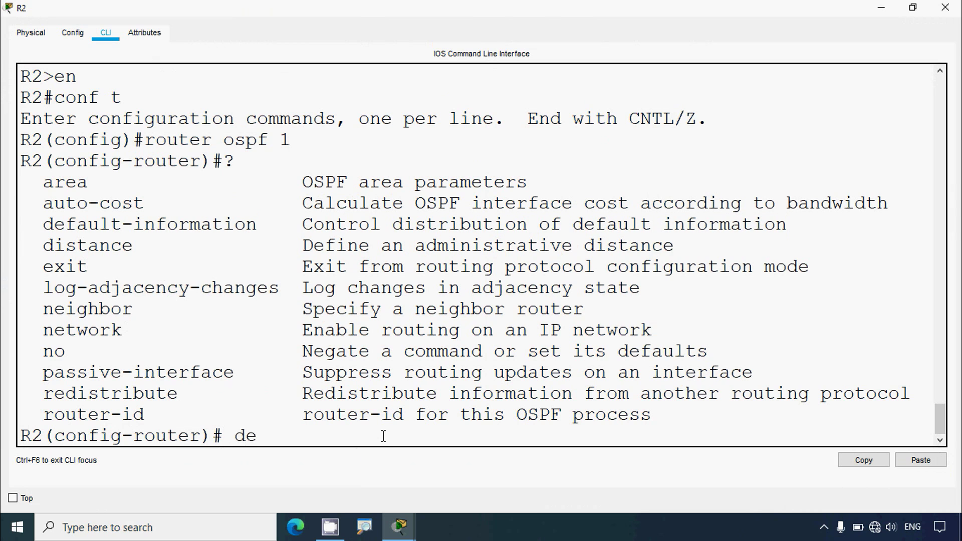
{"action": "type", "text": "fault-information"}
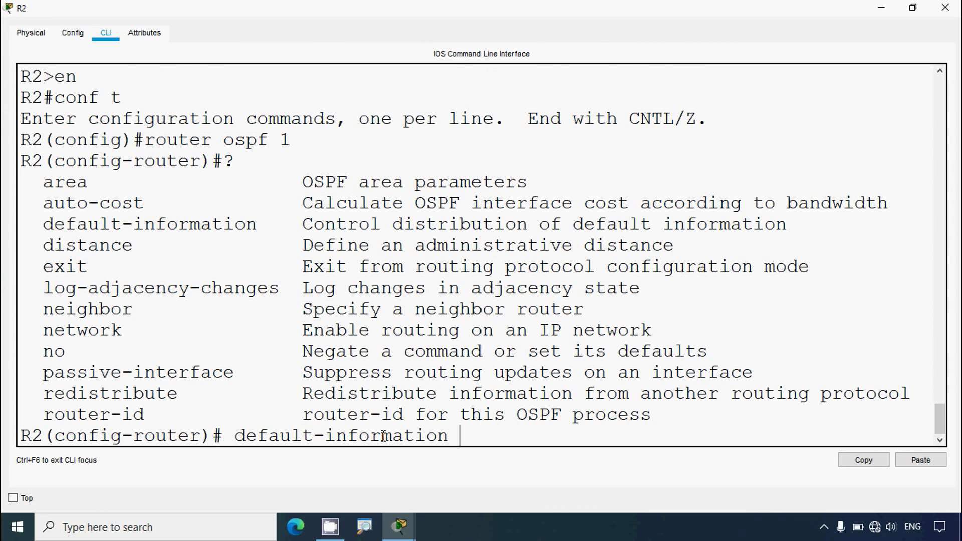
{"action": "type", "text": " ?"}
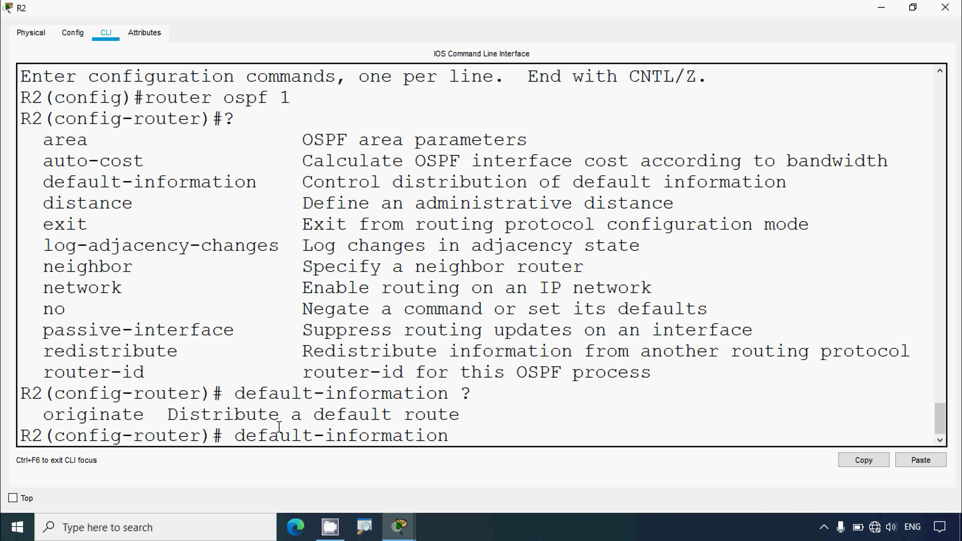
{"action": "type", "text": "originate"}
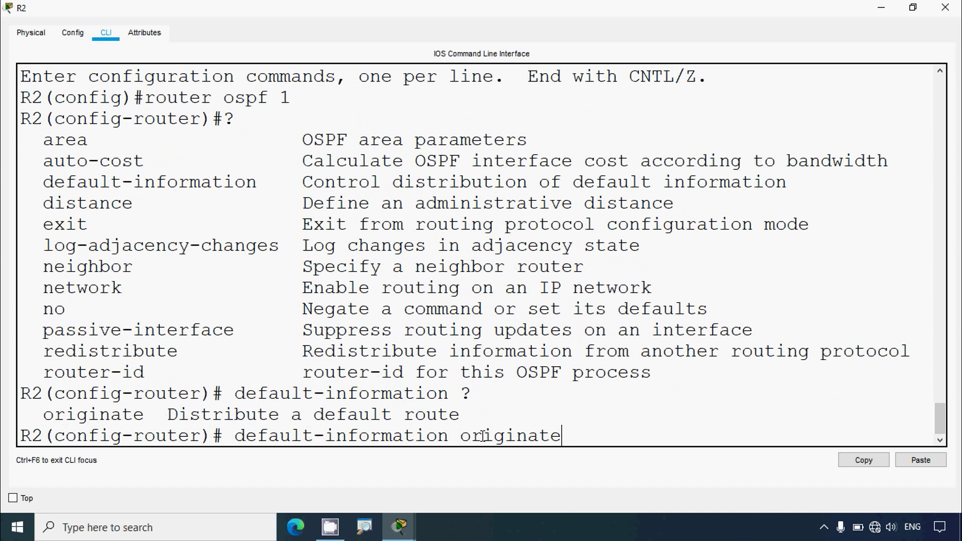
{"action": "key", "text": "Return"}
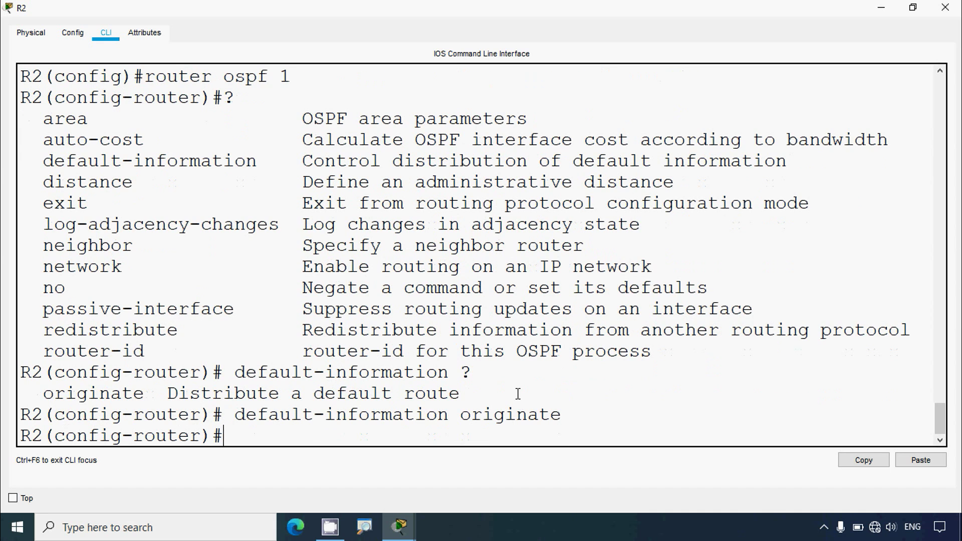
{"action": "left_click", "coordinate": [944, 7]}
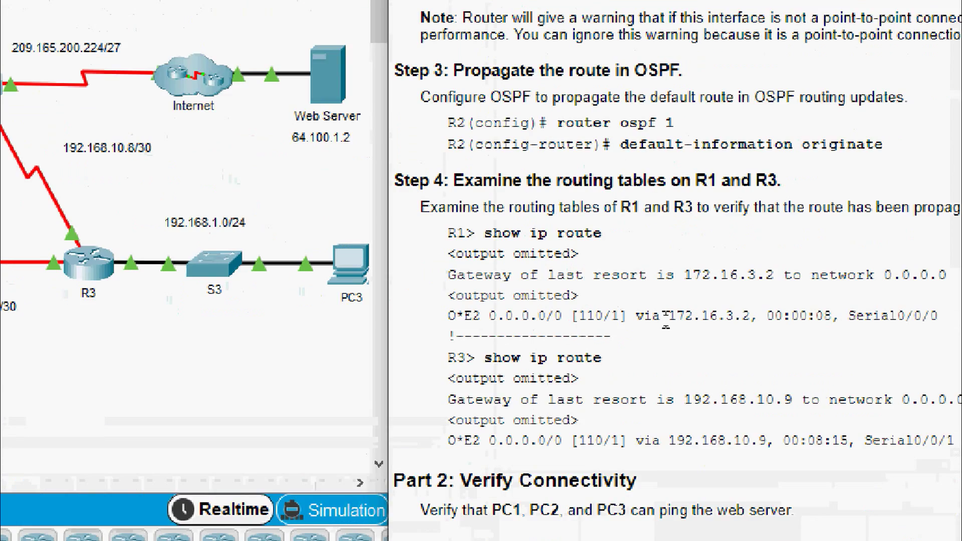
Highlight the expected O*E2 code in the instructions, then open router R1
{"action": "left_click_drag", "start_coordinate": [399, 315], "coordinate": [417, 314]}
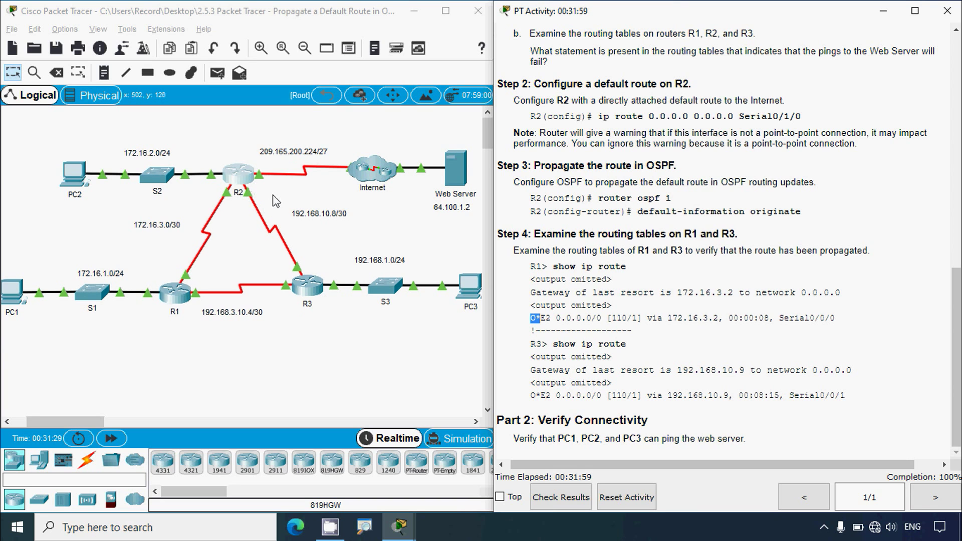
{"action": "left_click", "coordinate": [183, 300]}
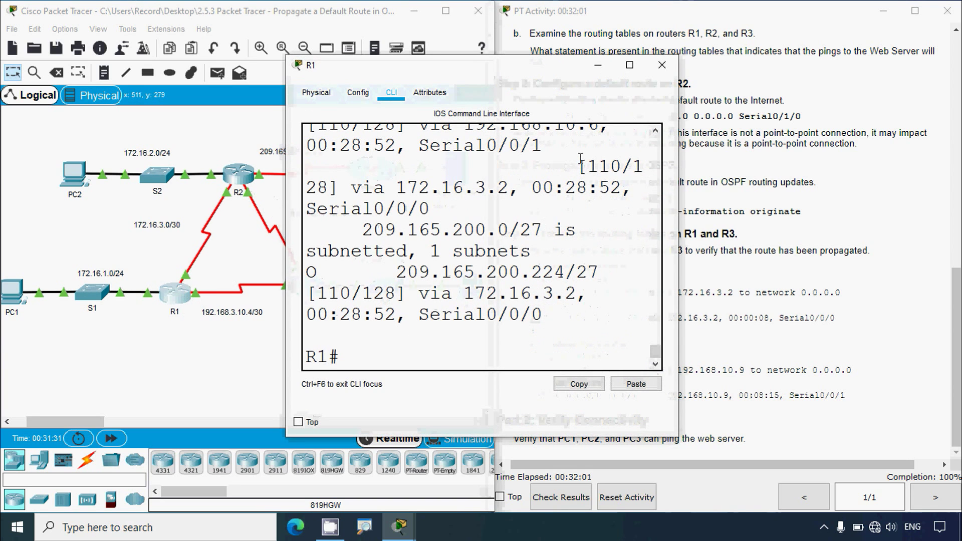
Run show ip route on R1, highlighting the O*E2 0.0.0.0/0 route via 172.16.3.2 and route codes
{"action": "left_click", "coordinate": [630, 66]}
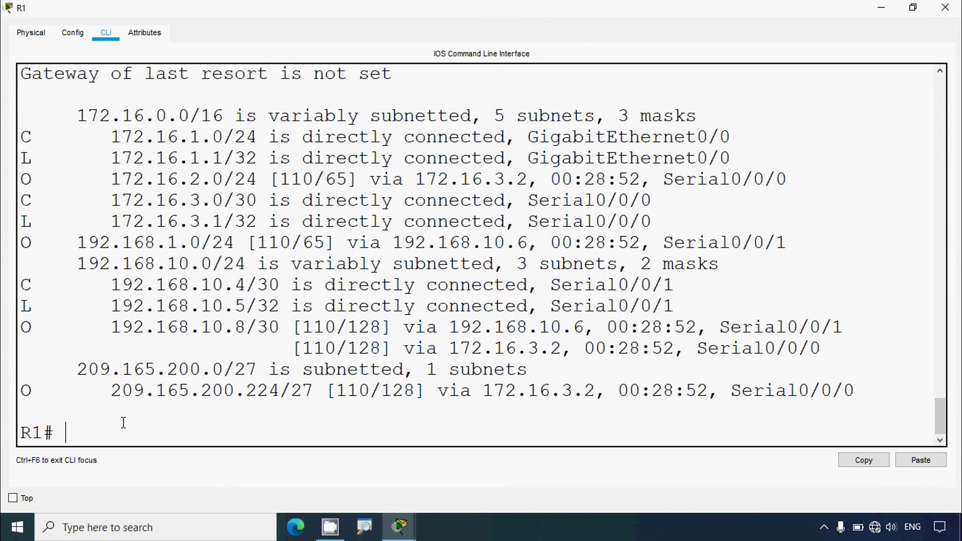
{"action": "type", "text": "show ip route"}
{"action": "key", "text": "Return"}
{"action": "key", "text": "space"}
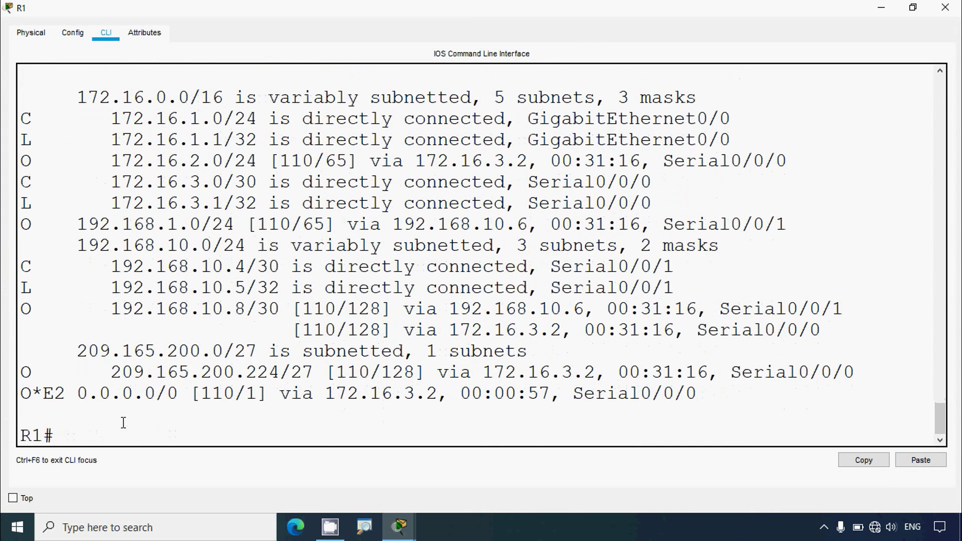
{"action": "left_click_drag", "start_coordinate": [21, 394], "coordinate": [706, 393]}
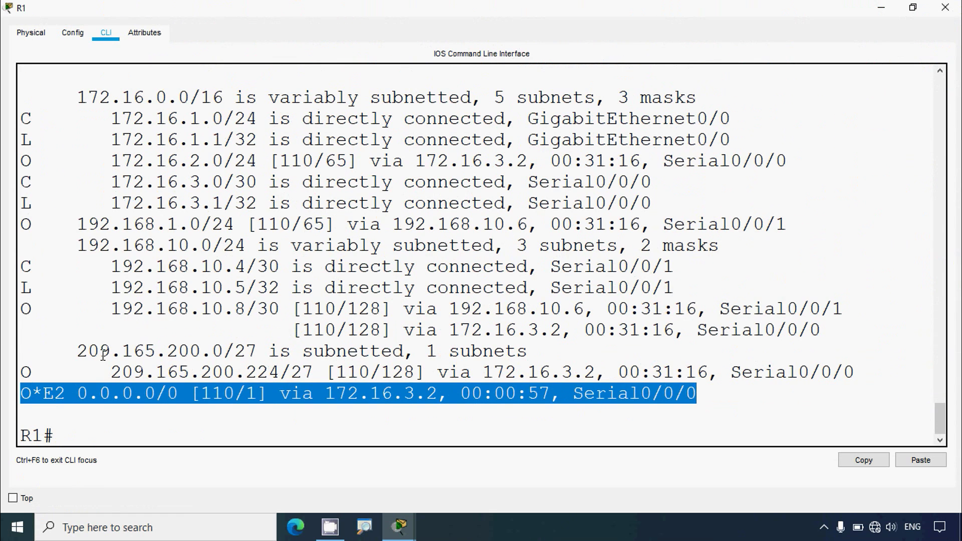
{"action": "scroll", "coordinate": [204, 329], "scroll_direction": "up", "scroll_amount": 5}
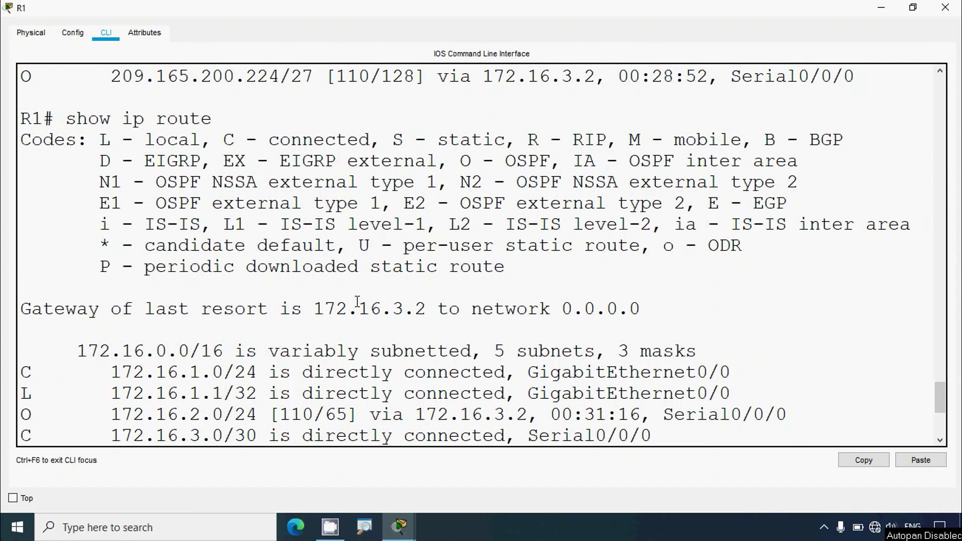
{"action": "double_click", "coordinate": [460, 164]}
{"action": "left_click_drag", "start_coordinate": [504, 161], "coordinate": [550, 161]}
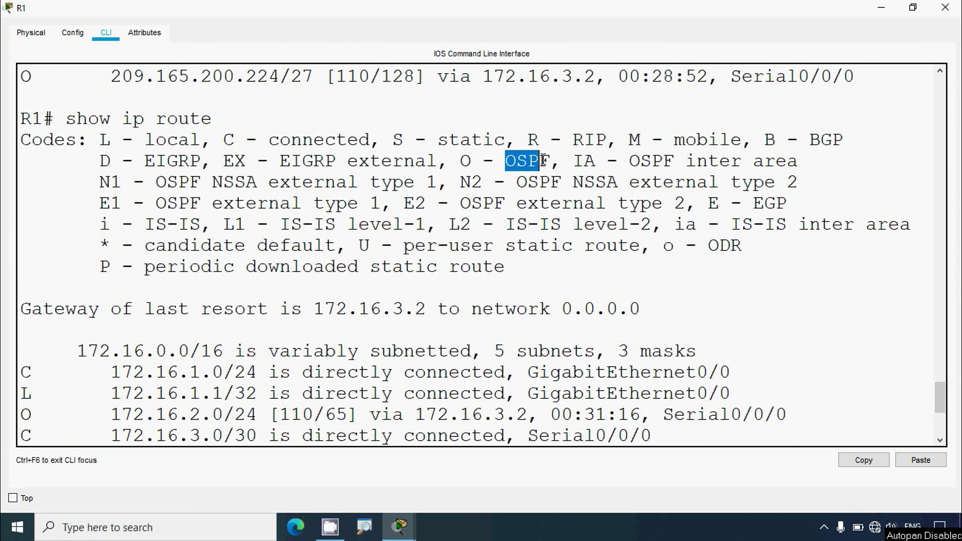
{"action": "left_click", "coordinate": [95, 250]}
{"action": "left_click_drag", "start_coordinate": [155, 245], "coordinate": [349, 247]}
{"action": "left_click", "coordinate": [945, 7]}
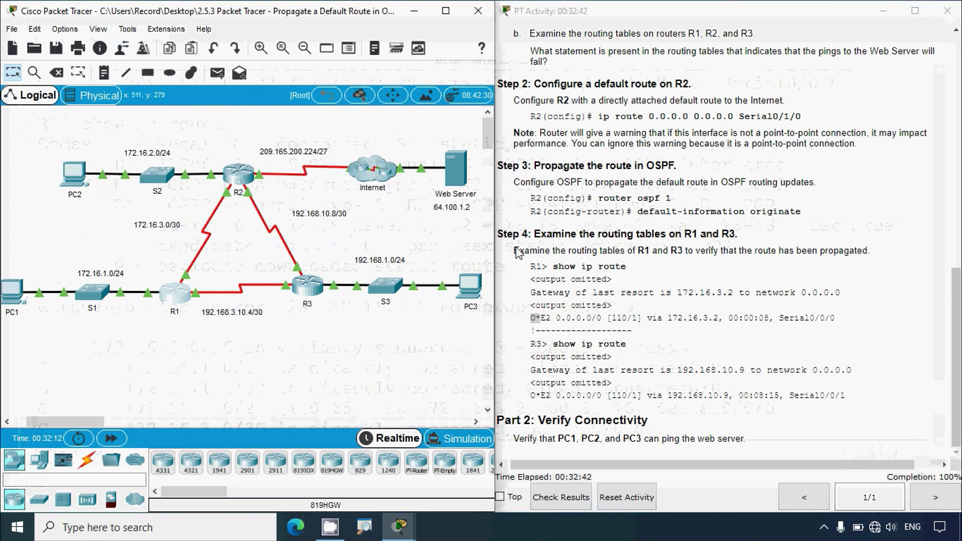
On R3, enable and run show ip route, highlighting the O*E2 0.0.0.0/0 route via 192.168.10.9
{"action": "left_click", "coordinate": [303, 284]}
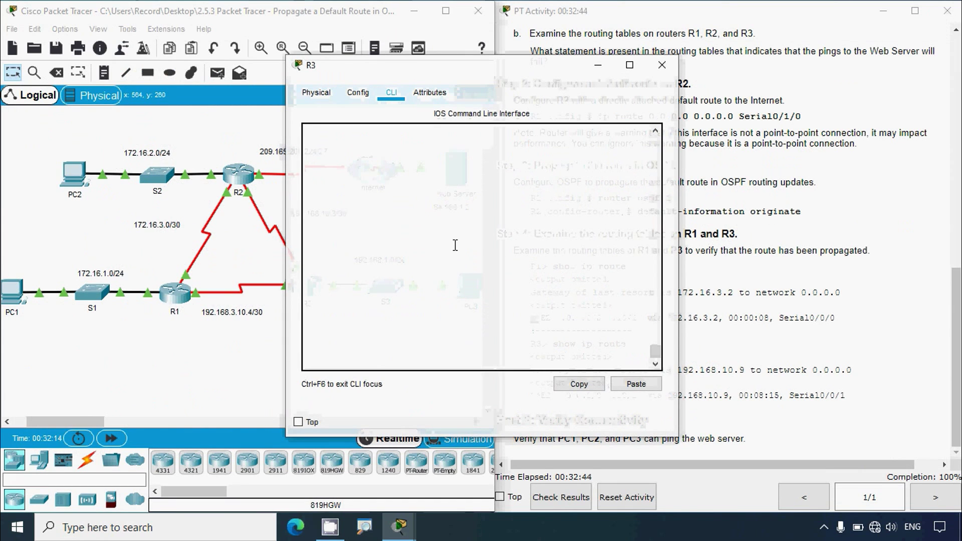
{"action": "left_click", "coordinate": [629, 64]}
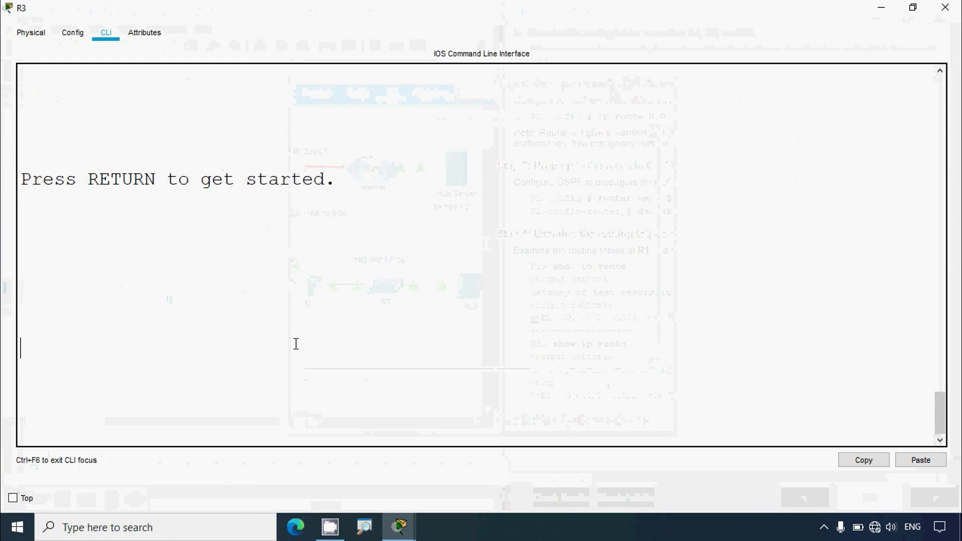
{"action": "key", "text": "Return"}
{"action": "type", "text": "enable"}
{"action": "key", "text": "Return"}
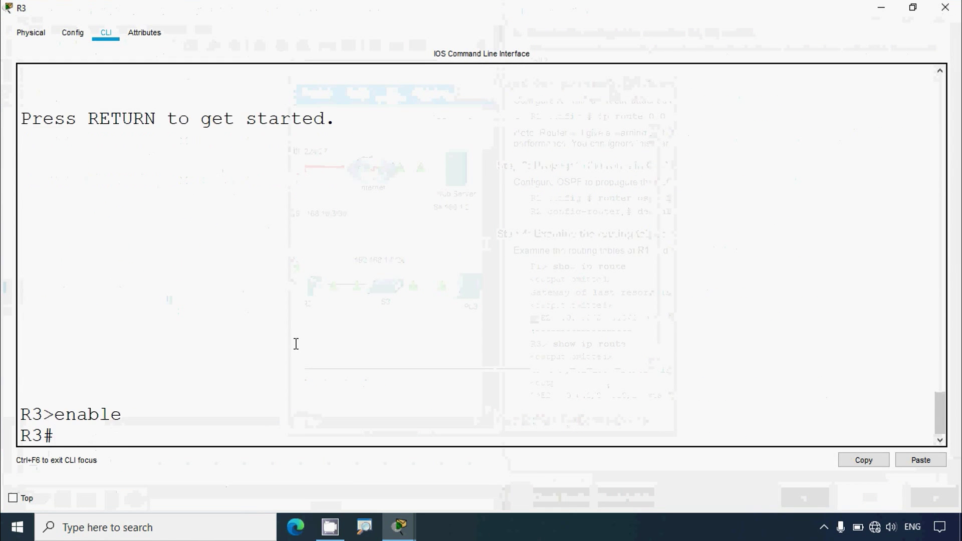
{"action": "type", "text": "show ip route"}
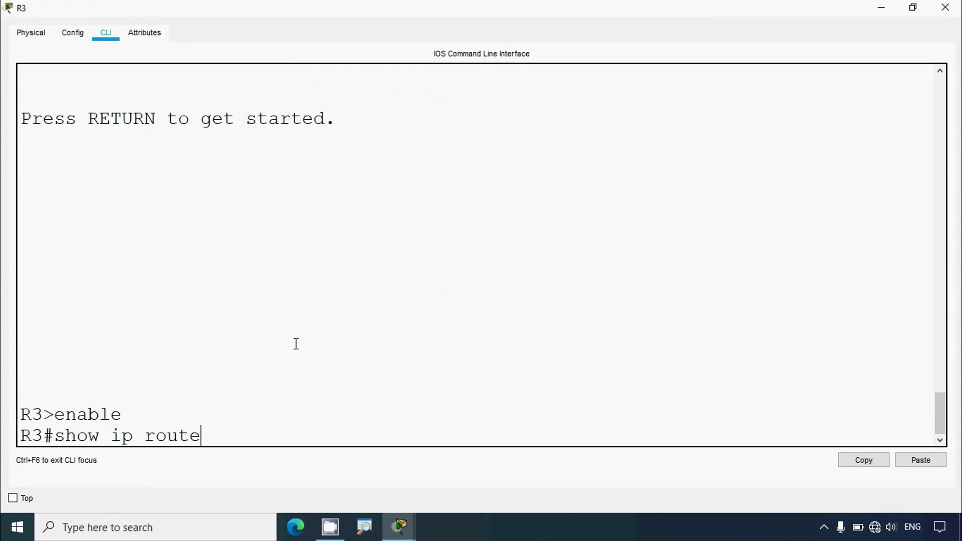
{"action": "key", "text": "Return"}
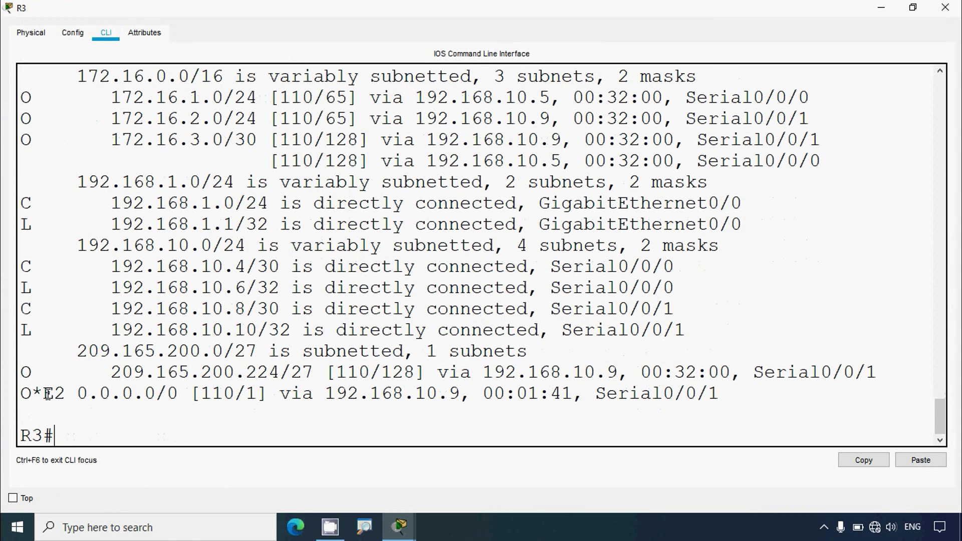
{"action": "left_click_drag", "start_coordinate": [21, 393], "coordinate": [798, 401]}
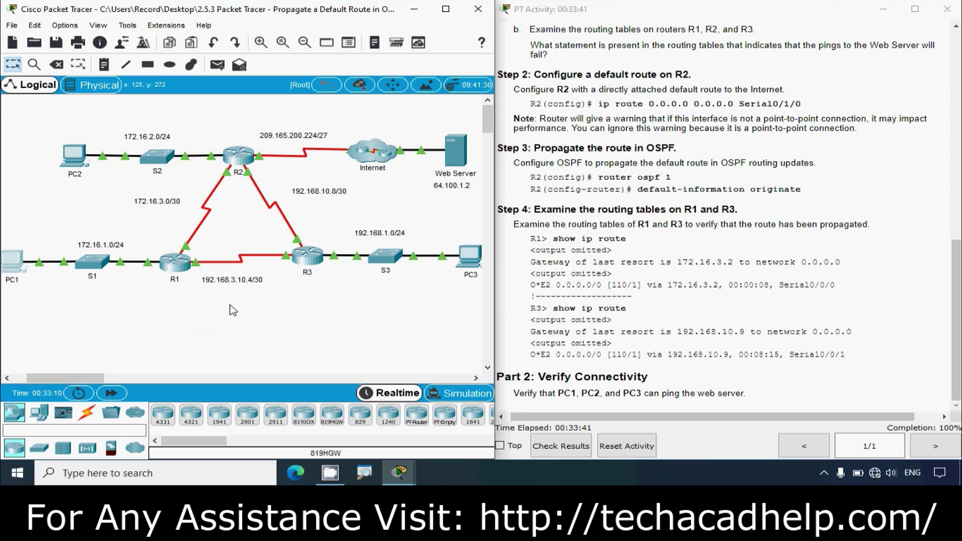
Rerun ping 64.100.1.2 from PC1's command prompt, getting 3 of 4 replies, then open PC2
{"action": "left_click", "coordinate": [12, 261]}
{"action": "left_click", "coordinate": [598, 133]}
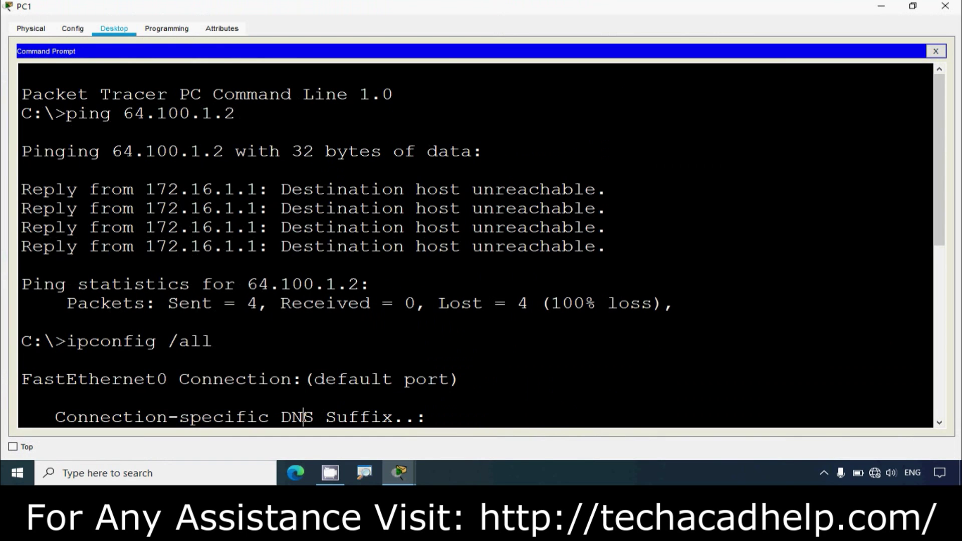
{"action": "scroll", "coordinate": [301, 417], "scroll_direction": "down", "scroll_amount": 7}
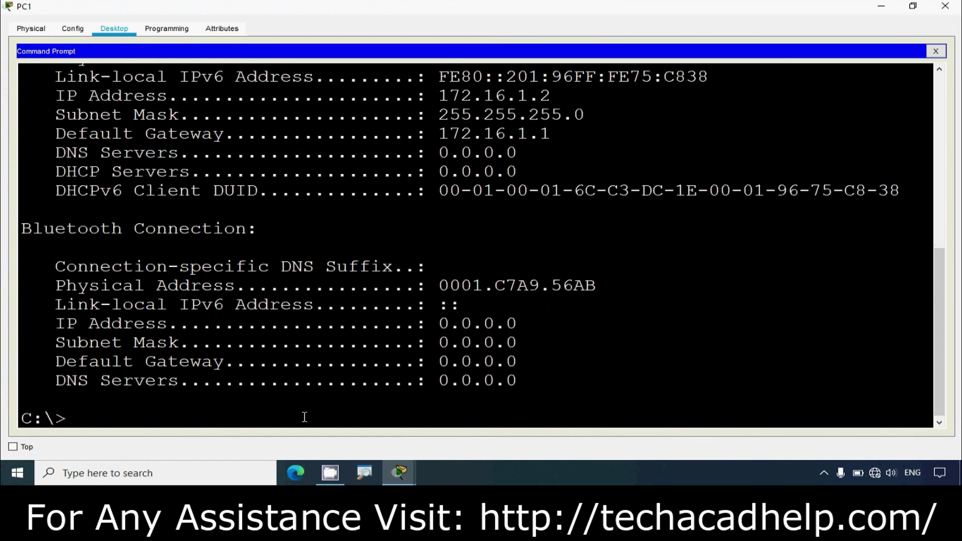
{"action": "key", "text": "Up"}
{"action": "key", "text": "Up"}
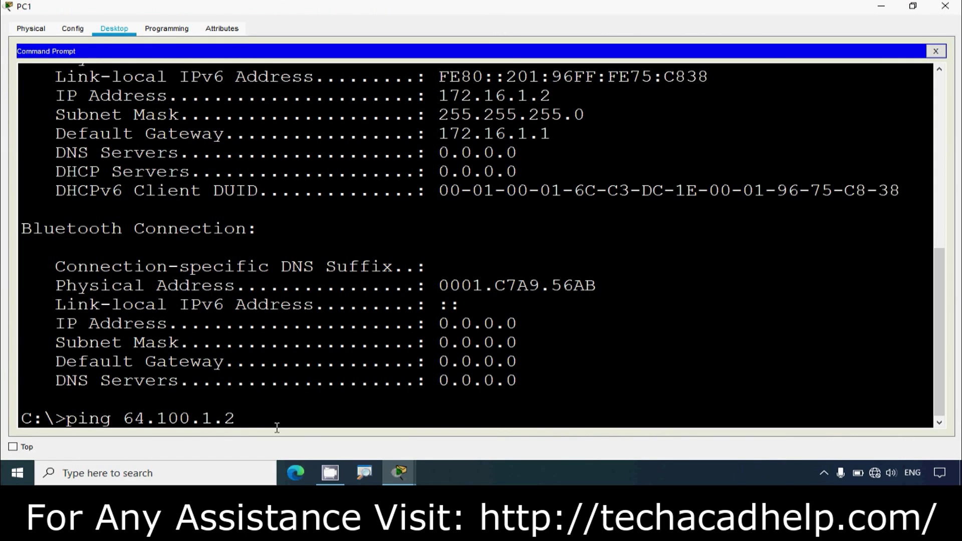
{"action": "key", "text": "Return"}
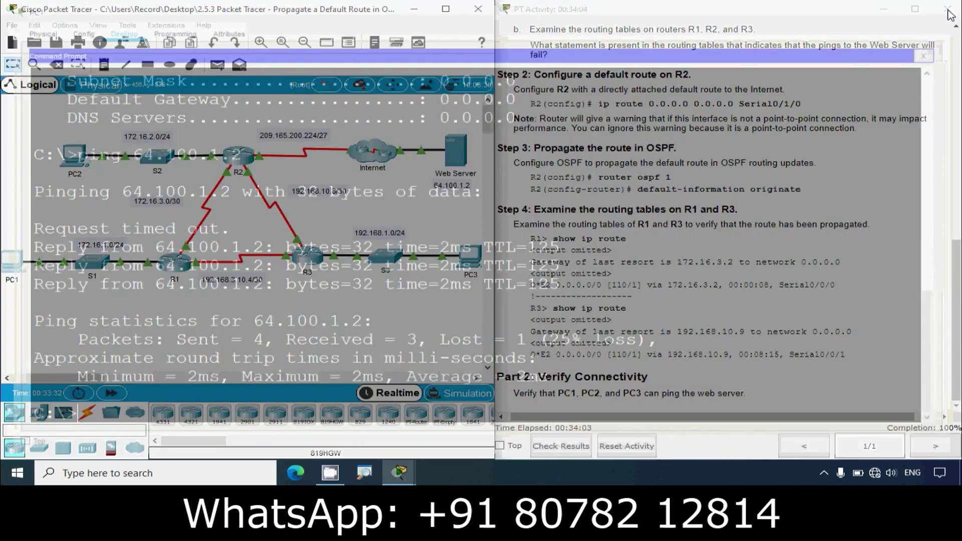
{"action": "left_click", "coordinate": [945, 6]}
{"action": "left_click", "coordinate": [73, 153]}
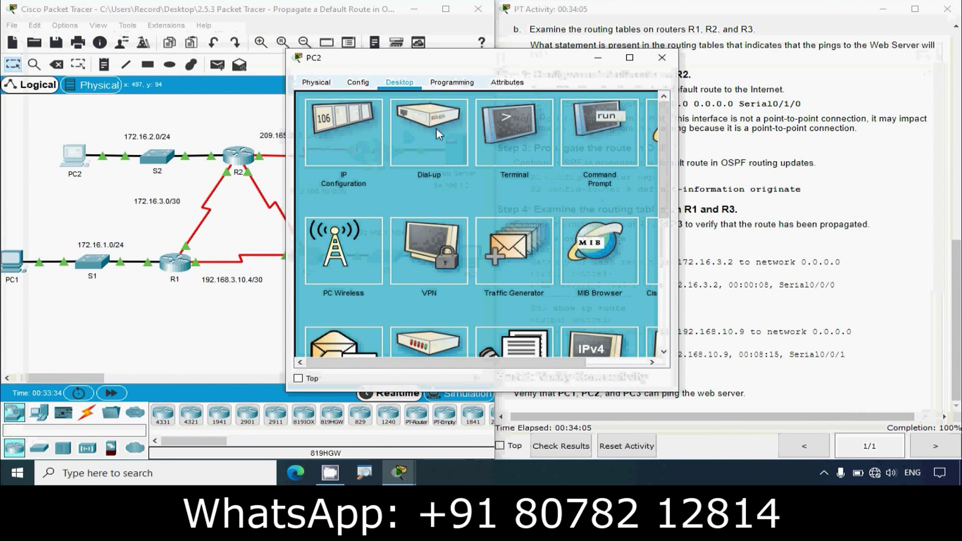
Rerun ping 64.100.1.2 from PC2's command prompt and get replies, then open PC3
{"action": "left_click", "coordinate": [601, 127]}
{"action": "left_click", "coordinate": [630, 58]}
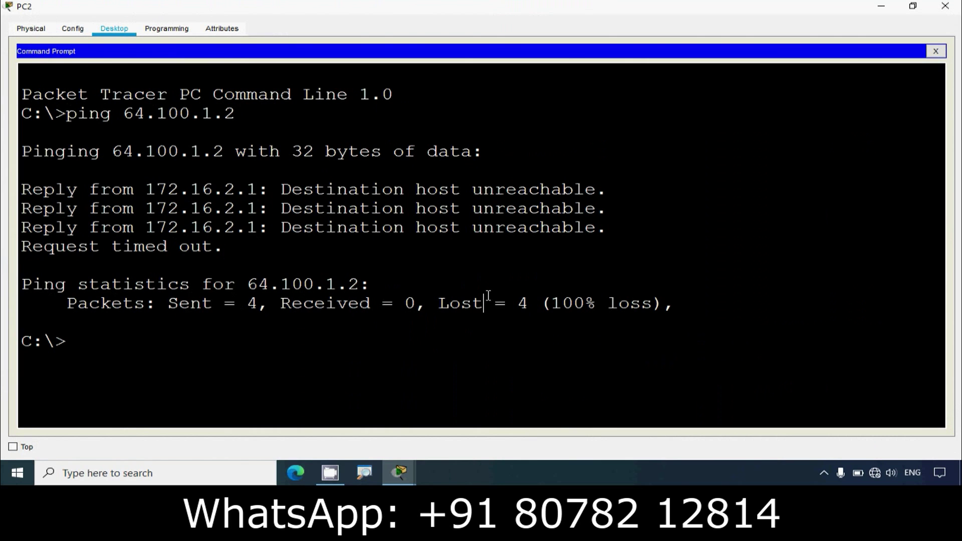
{"action": "key", "text": "Up"}
{"action": "key", "text": "Return"}
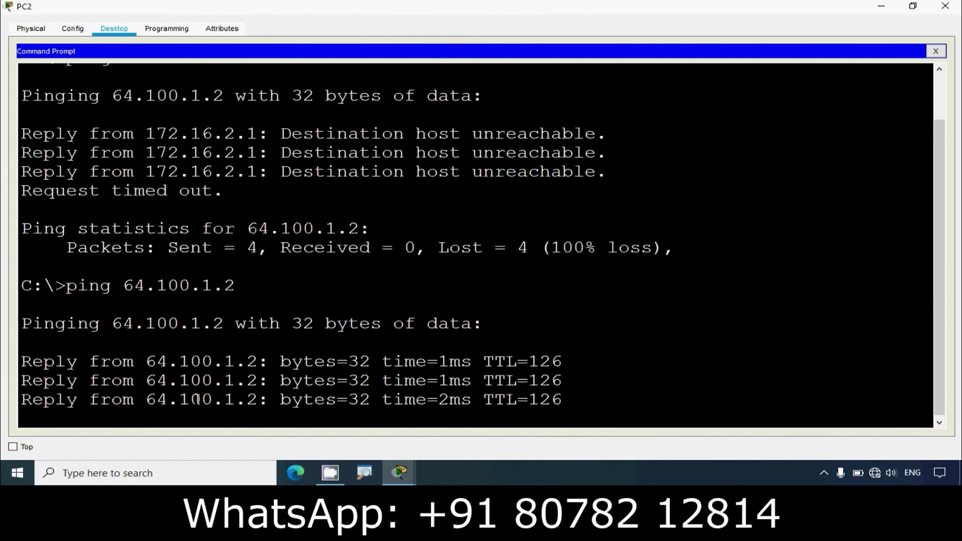
{"action": "left_click", "coordinate": [945, 6]}
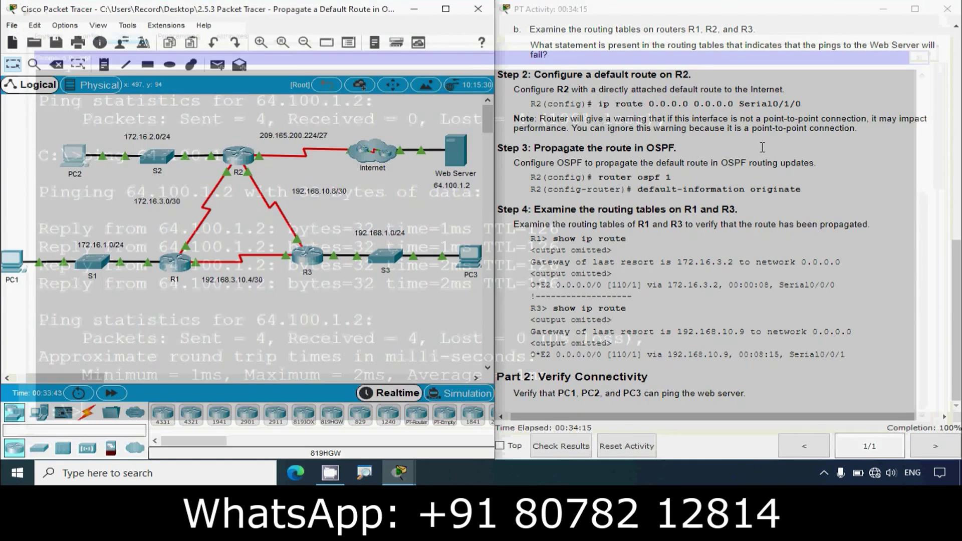
{"action": "left_click", "coordinate": [470, 254]}
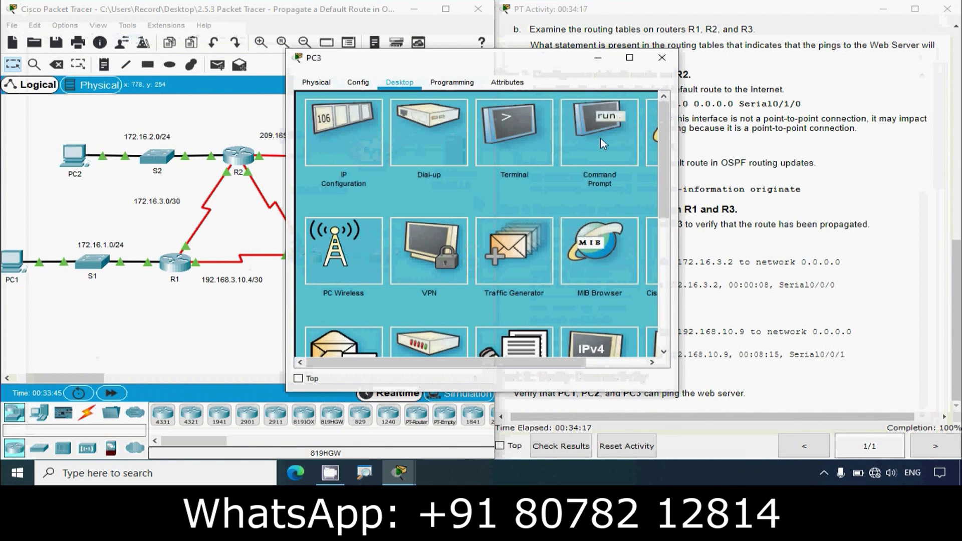
Rerun ping 64.100.1.2 from PC3's command prompt, getting 4 of 4 replies
{"action": "left_click", "coordinate": [603, 144]}
{"action": "left_click", "coordinate": [630, 57]}
{"action": "key", "text": "Up"}
{"action": "key", "text": "Return"}
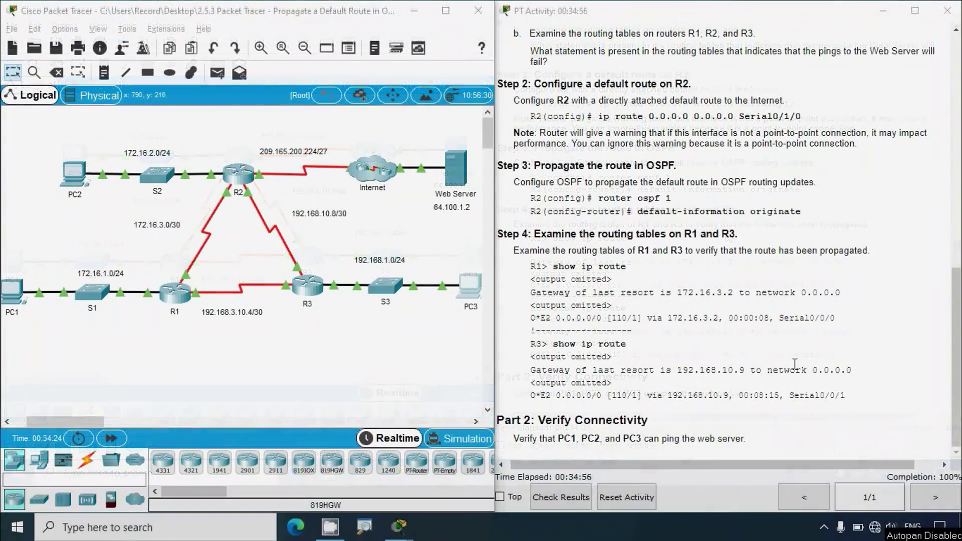
Scroll the PT Activity window back to the top to show the title and addressing table
{"action": "left_click_drag", "start_coordinate": [956, 408], "coordinate": [956, 170]}
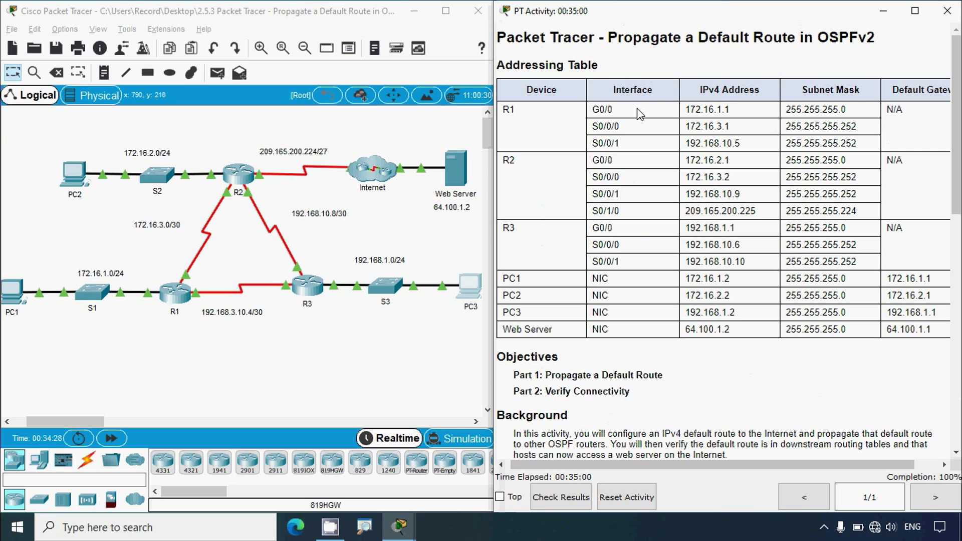